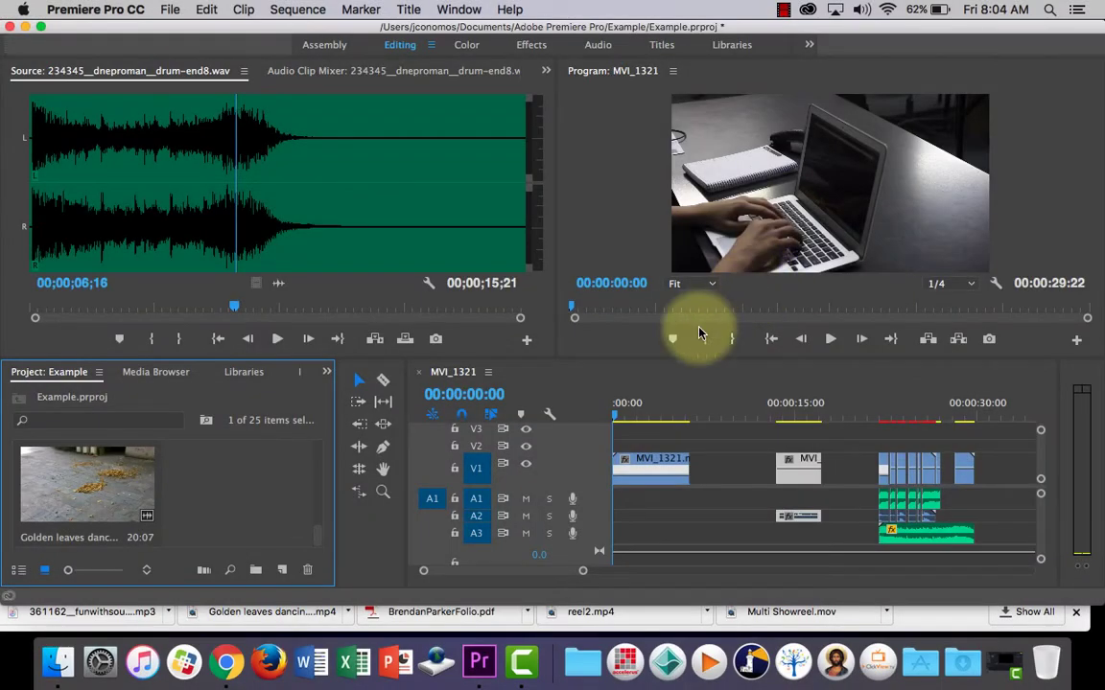
Play the sequence once, rewind it to the start, and check the Freesound page in the browser.
click(831, 340)
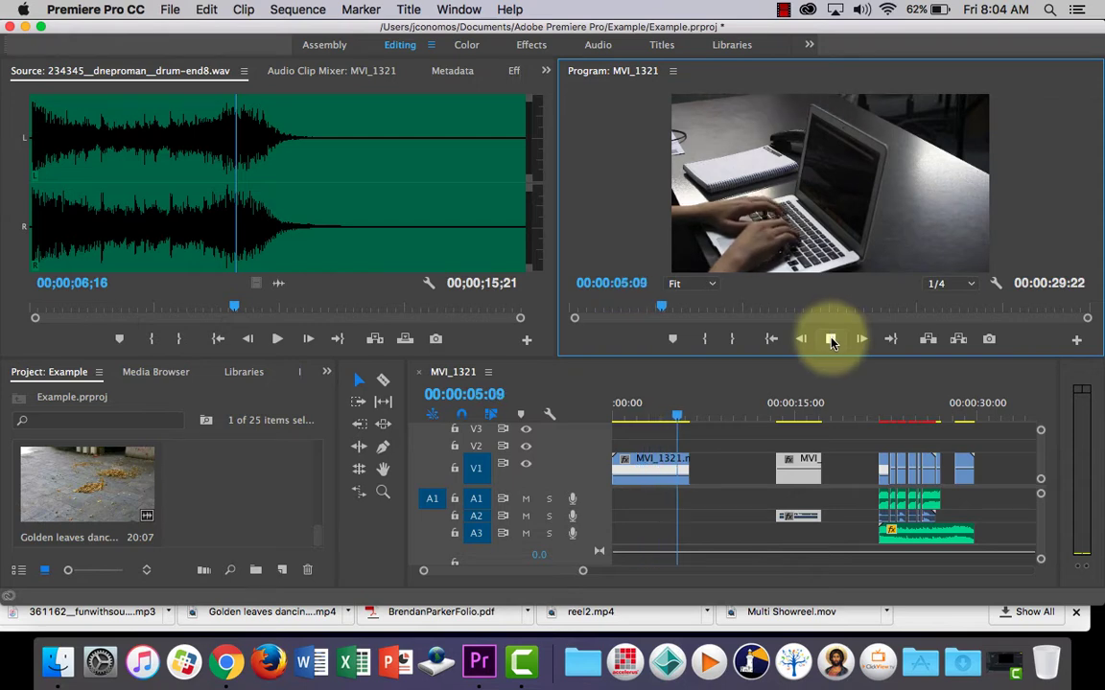
click(831, 342)
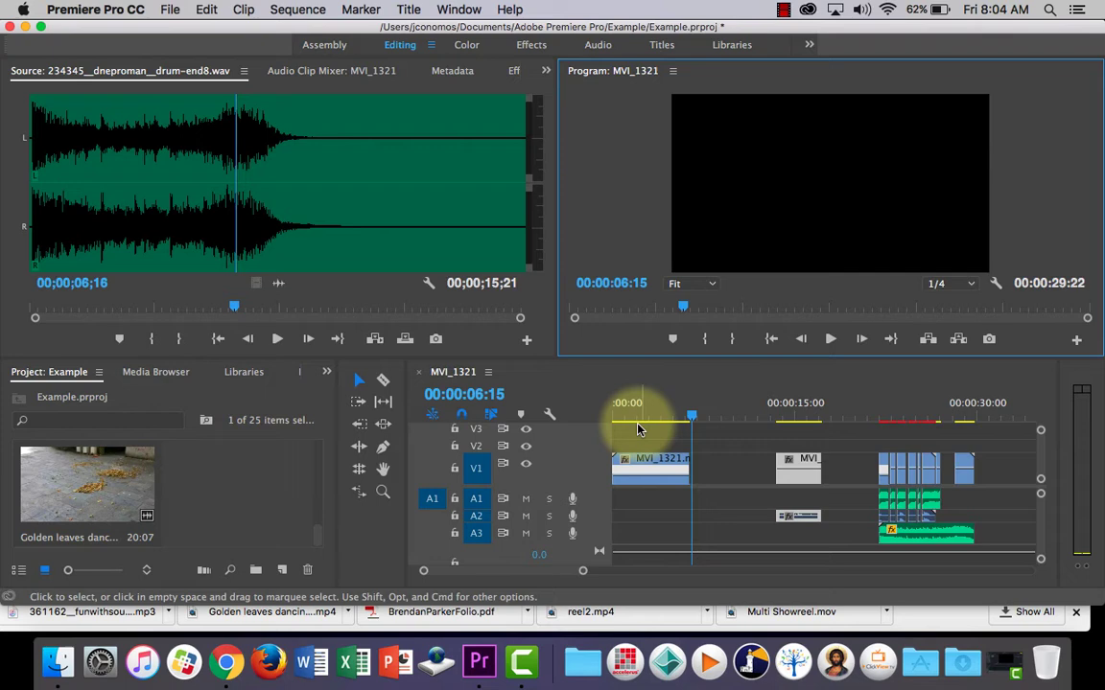
drag(635, 420, 598, 427)
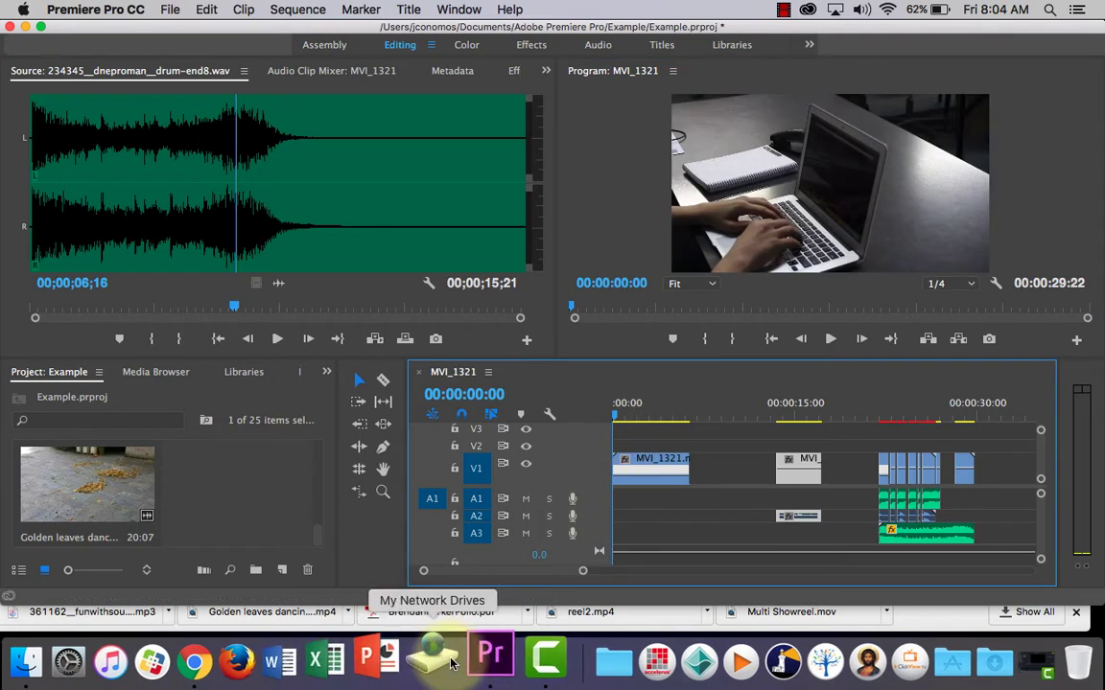
click(228, 662)
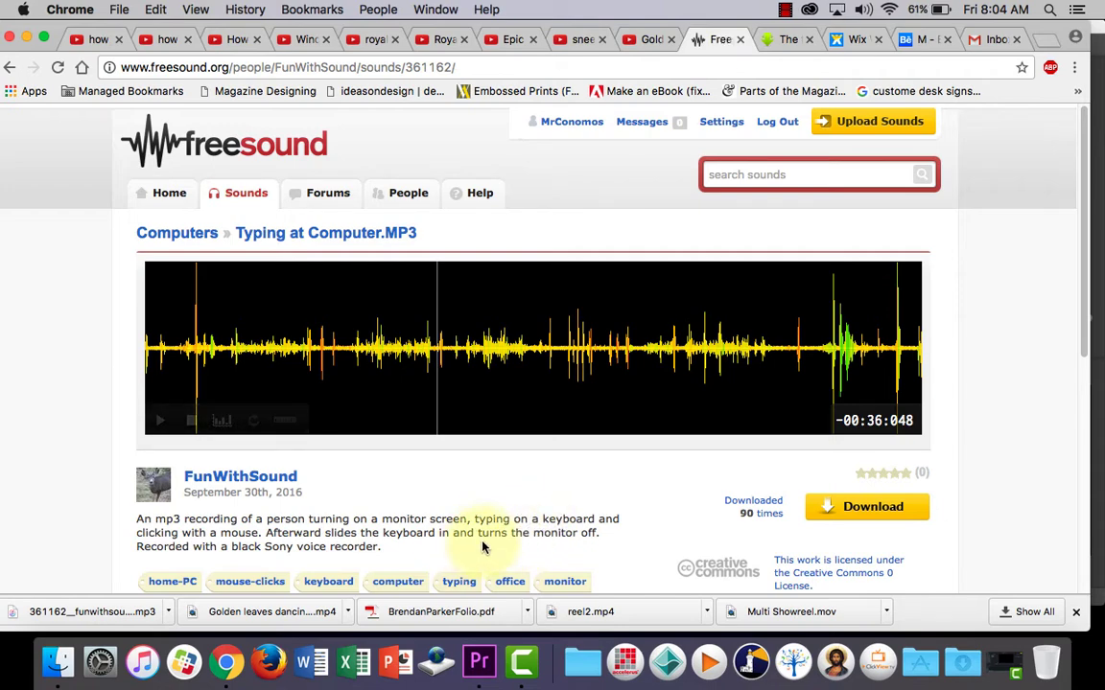
Import 361162__funwithsound__typing-at-computer.mp3 from the Example folder into the project.
click(479, 661)
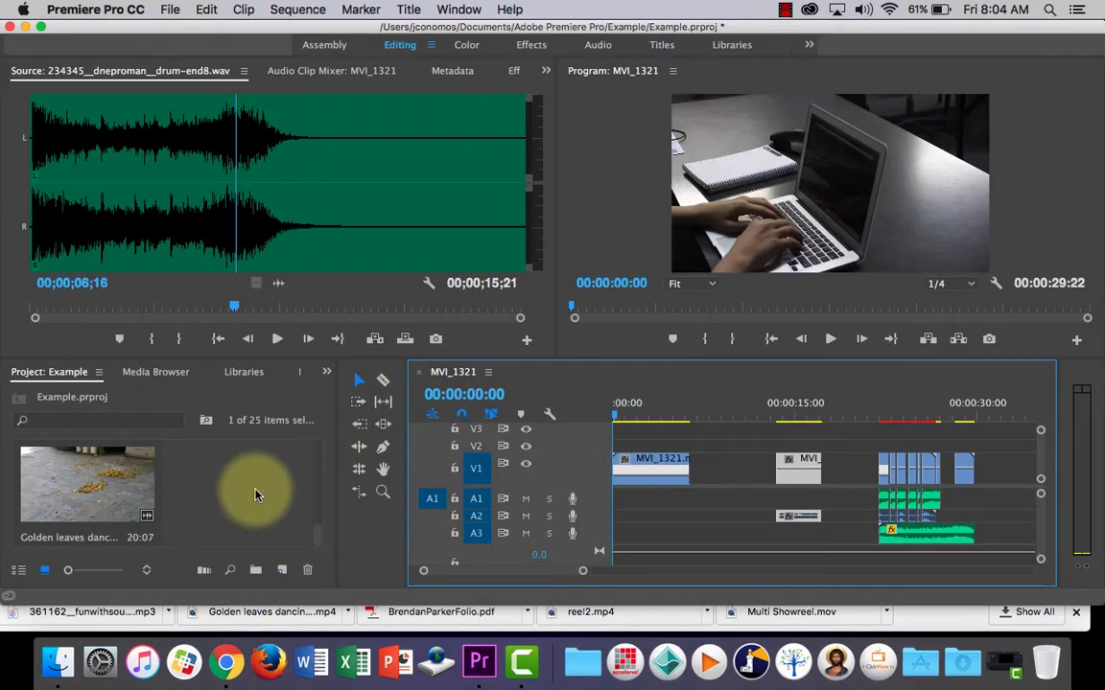
click(170, 10)
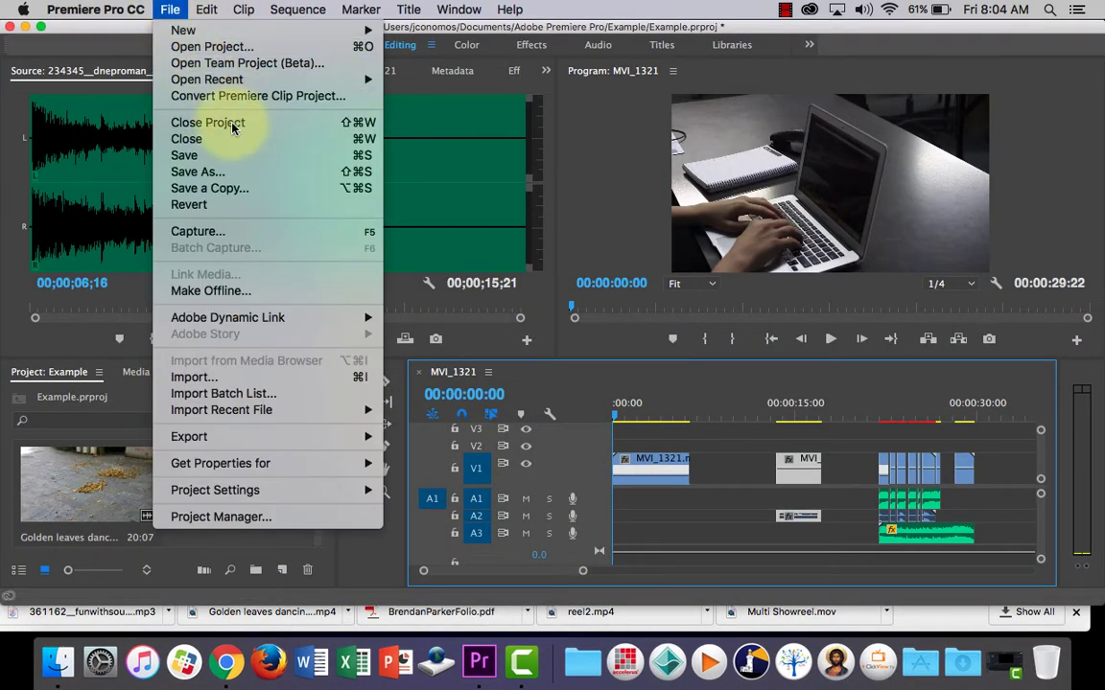
click(239, 377)
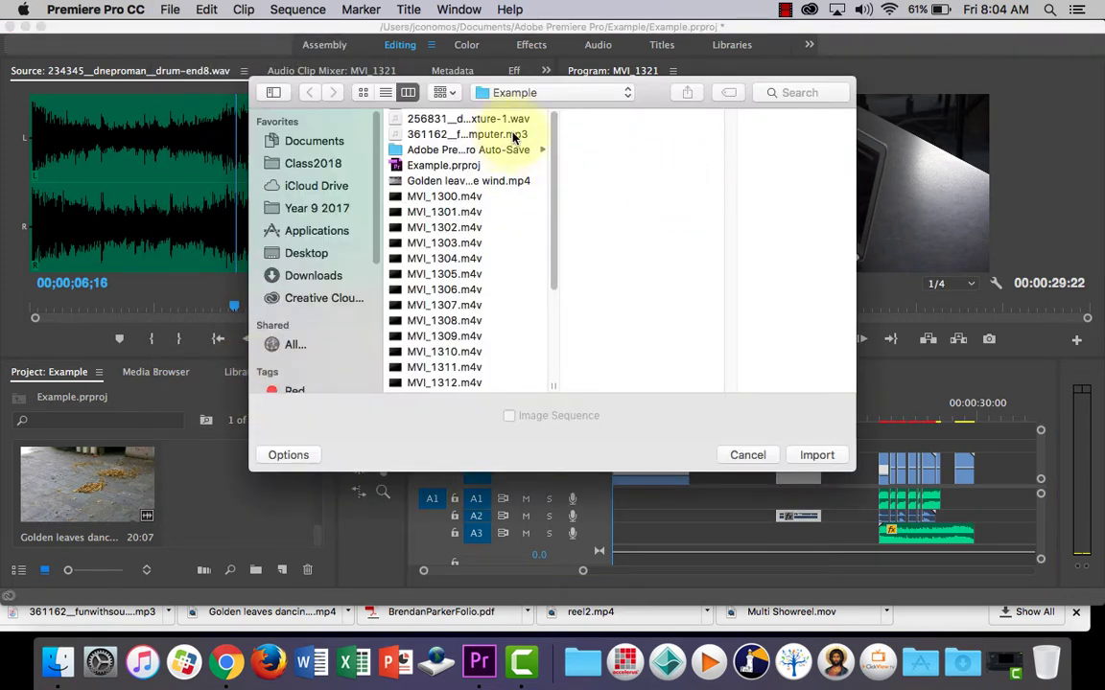
drag(548, 150, 542, 77)
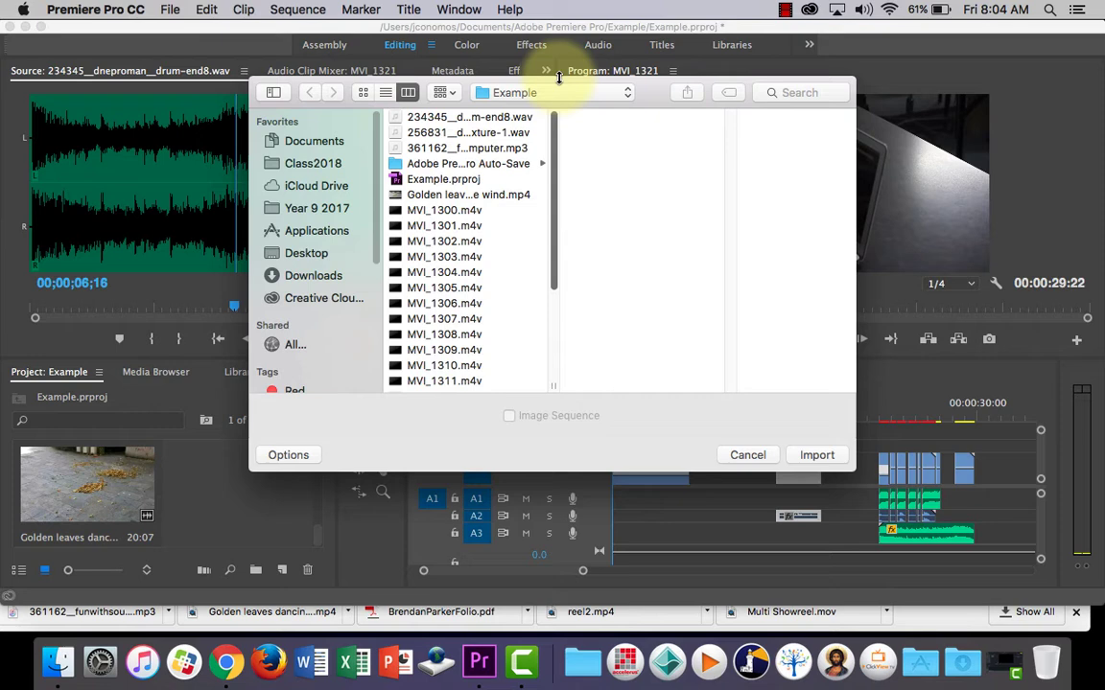
click(474, 149)
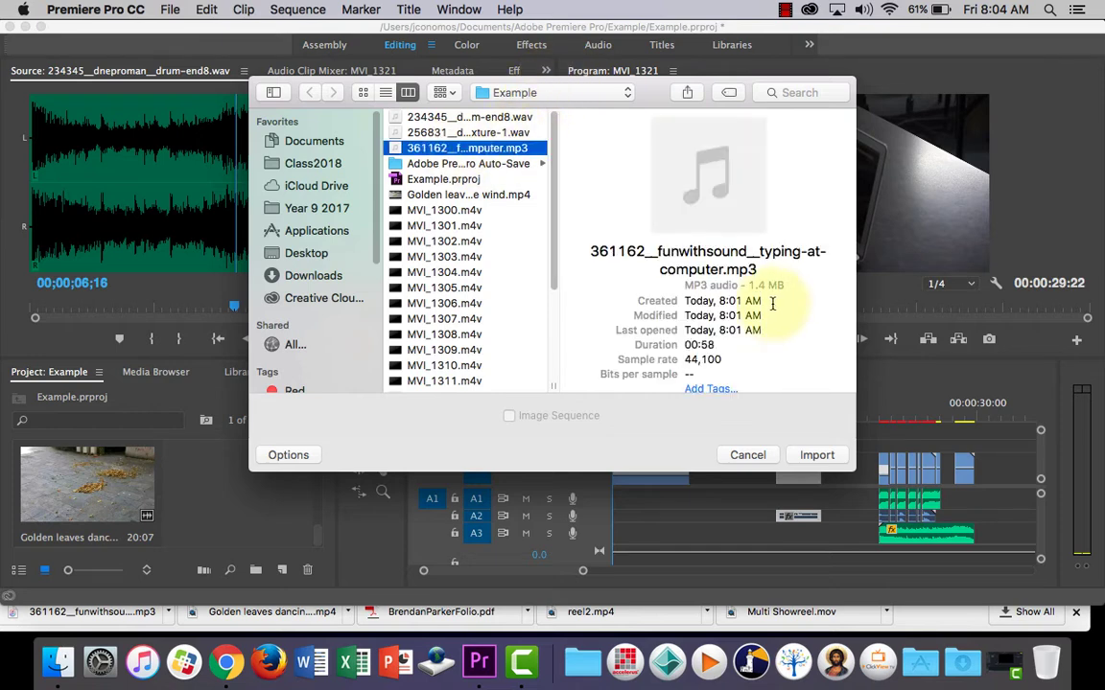
click(817, 455)
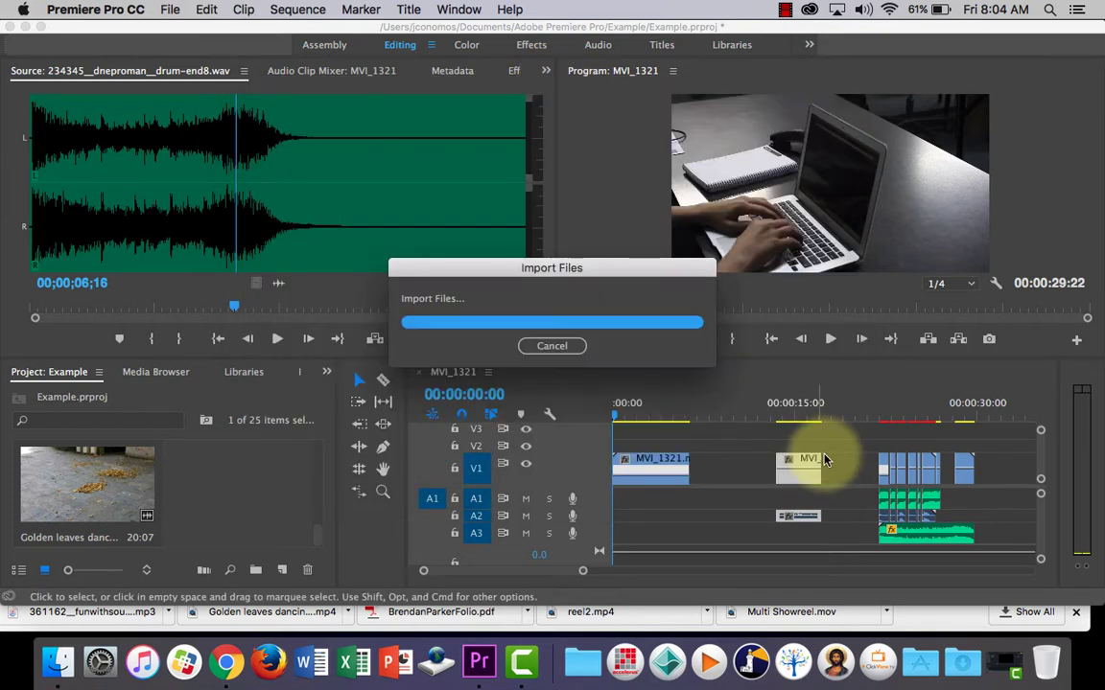
Preview the typing mp3 in the Source monitor and park the playhead at 00;00;15;11, where typing begins.
double_click(235, 480)
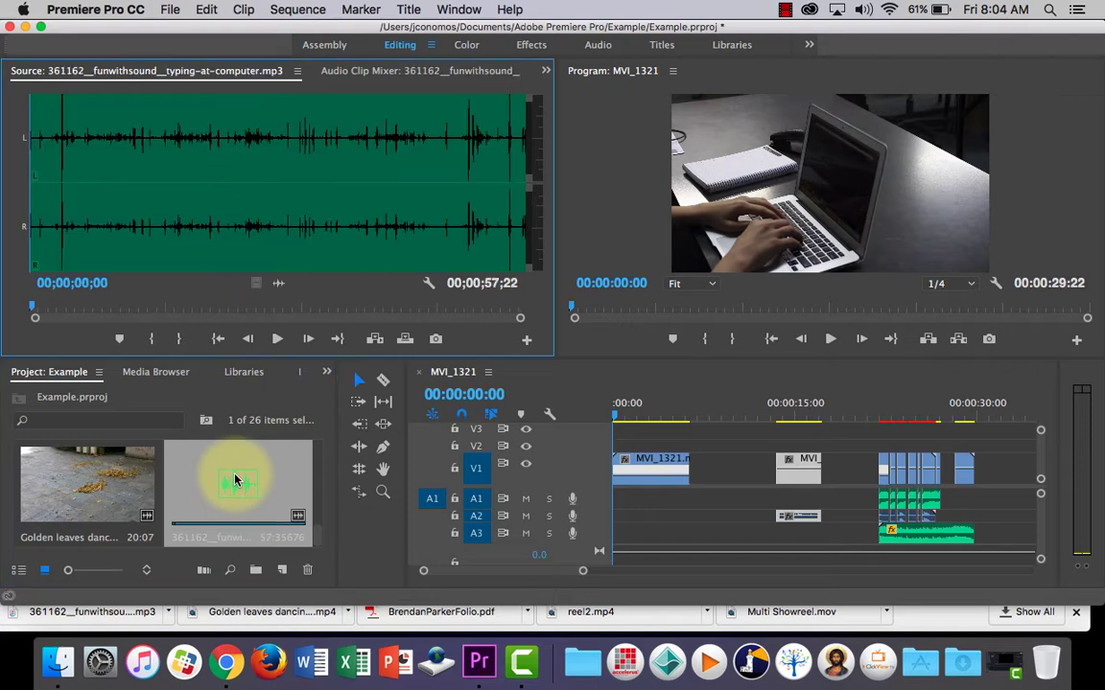
click(277, 339)
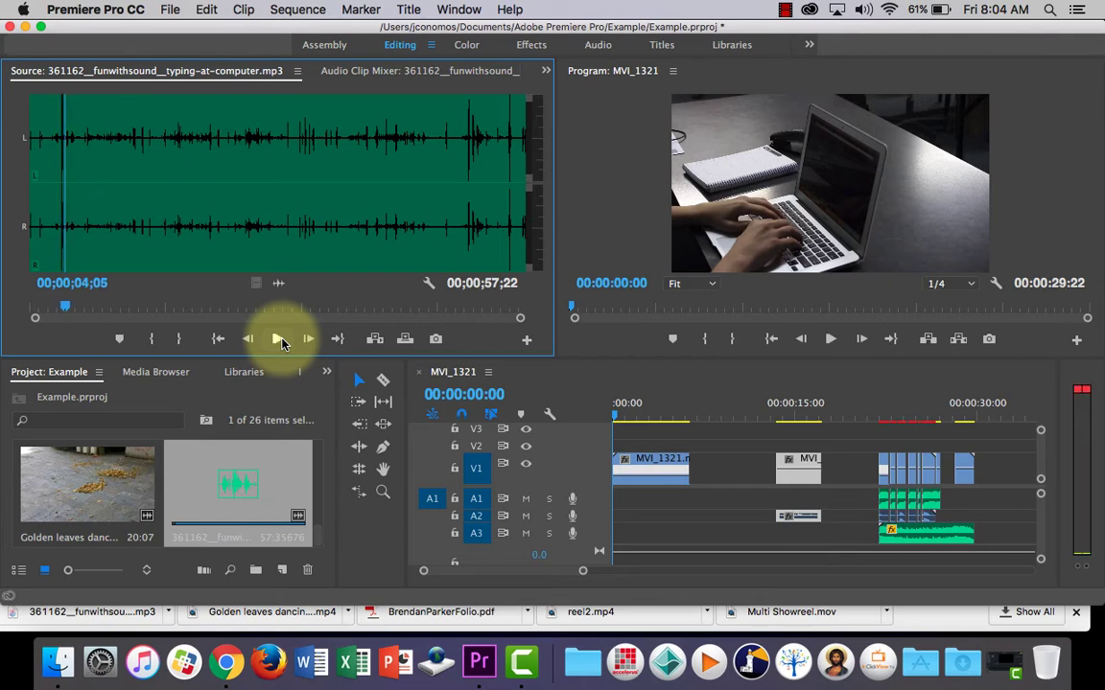
click(279, 340)
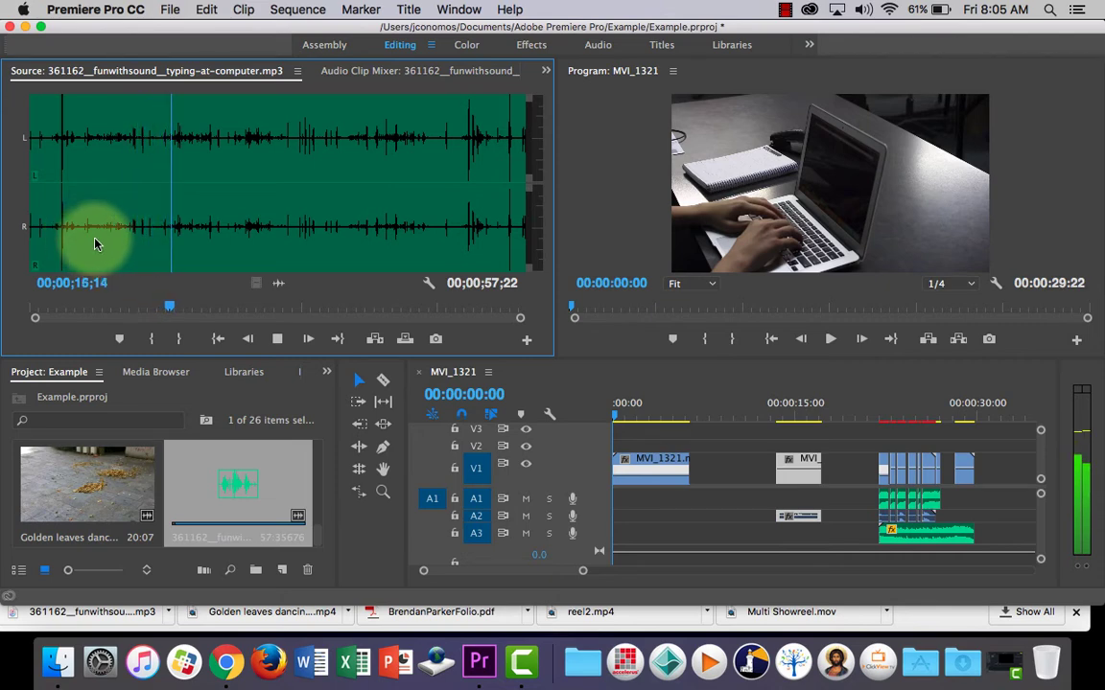
click(164, 228)
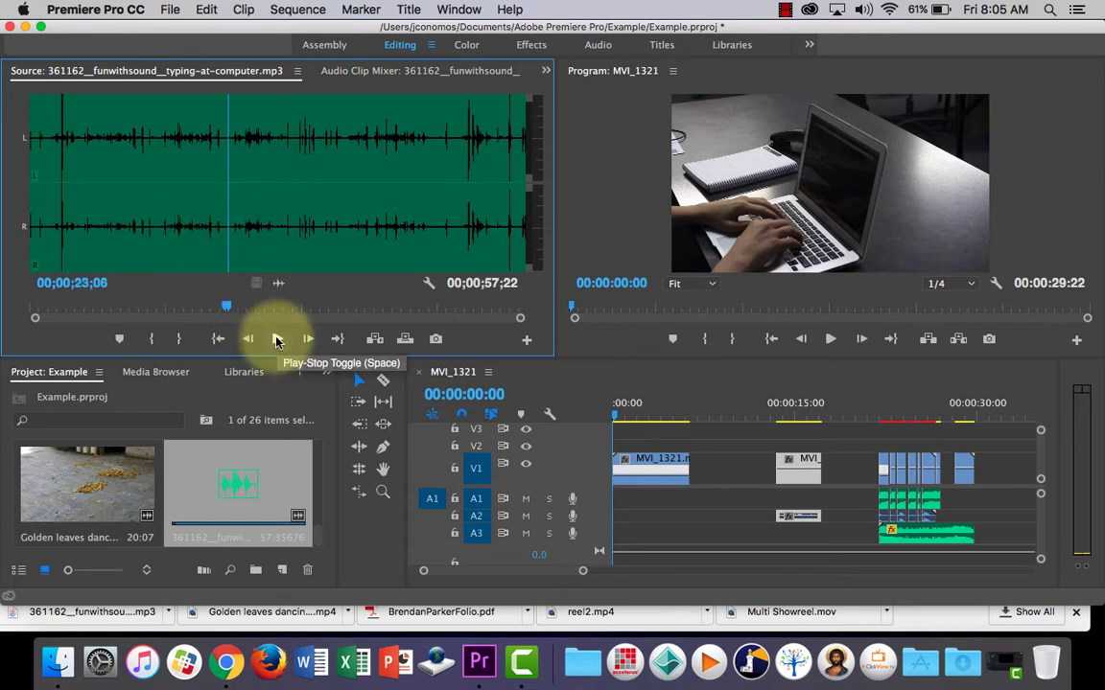
click(168, 226)
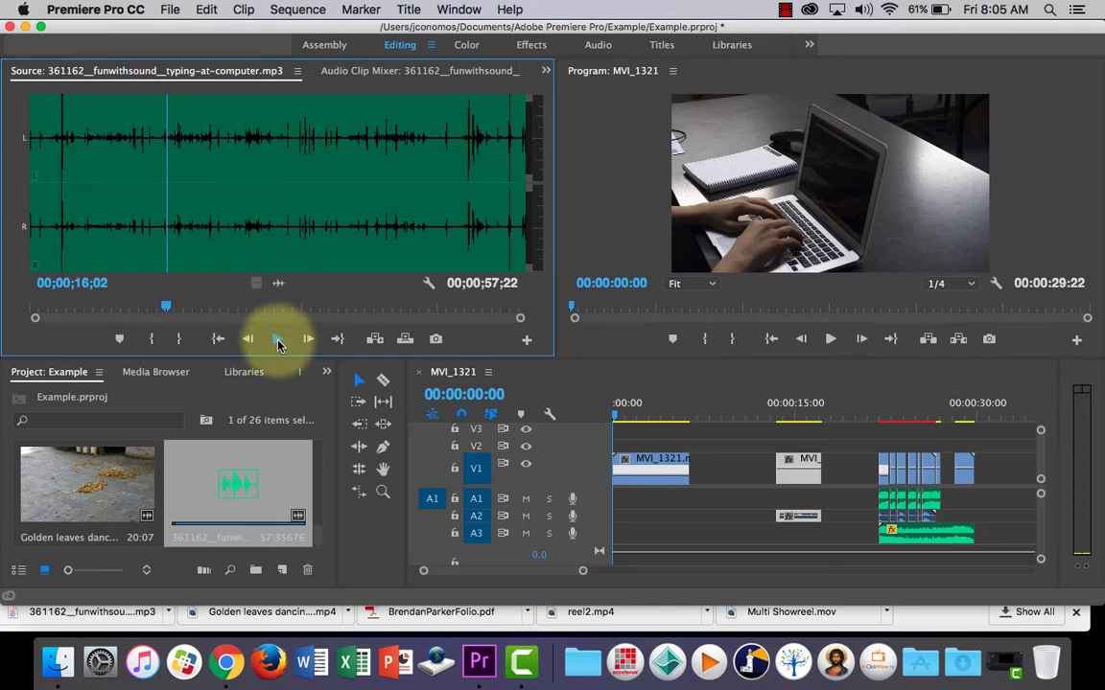
click(277, 340)
click(163, 227)
click(281, 341)
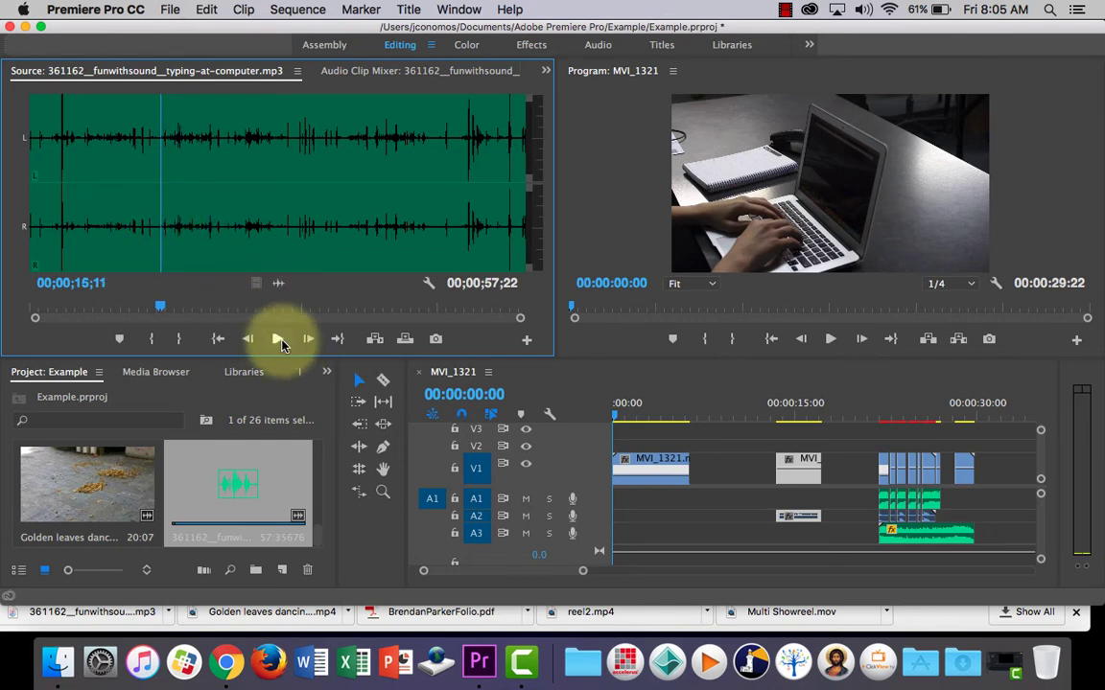
click(281, 342)
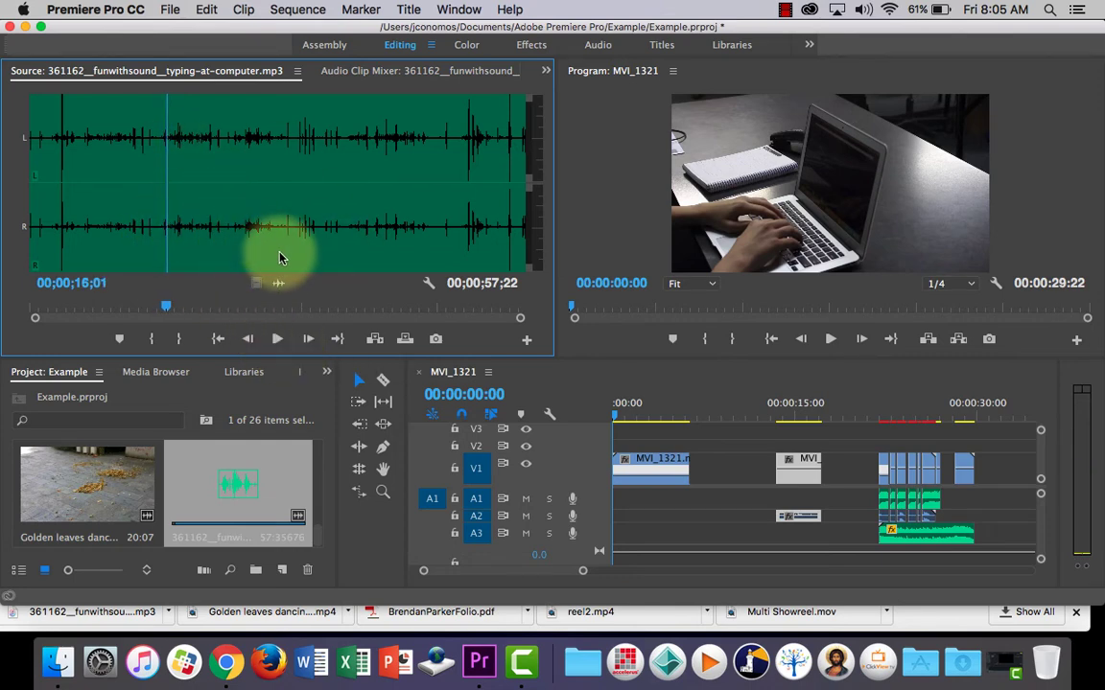
click(165, 222)
click(162, 224)
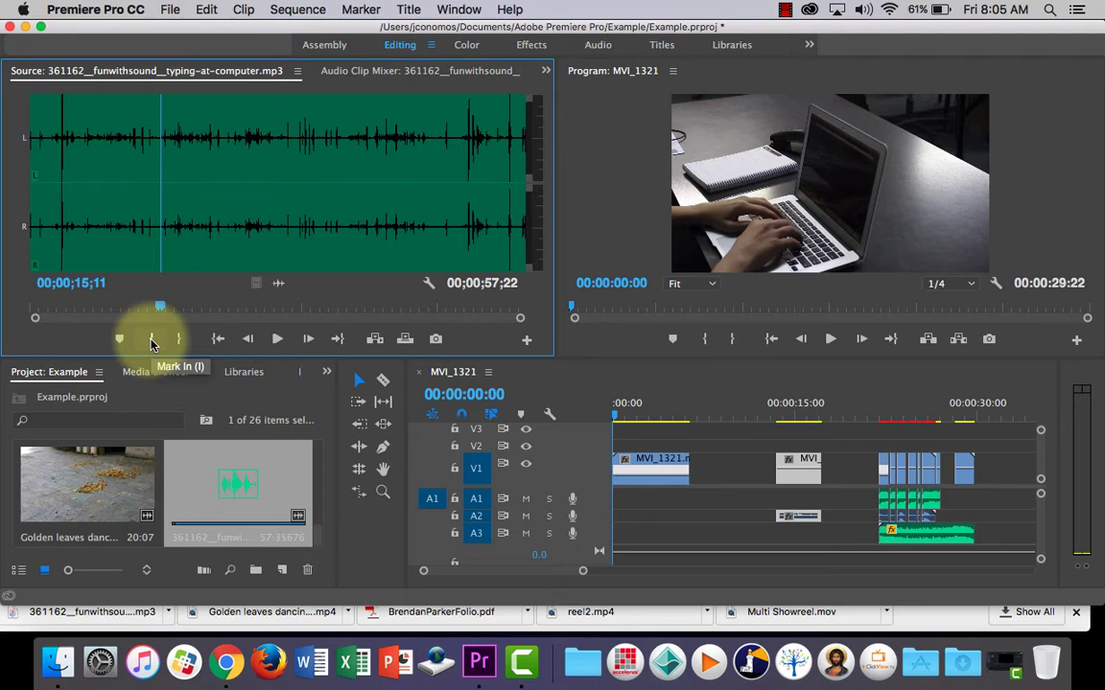
Mark the typing sound from an in point at 15;11 to an out point at 21;14 (00;00;06;04 long).
click(150, 341)
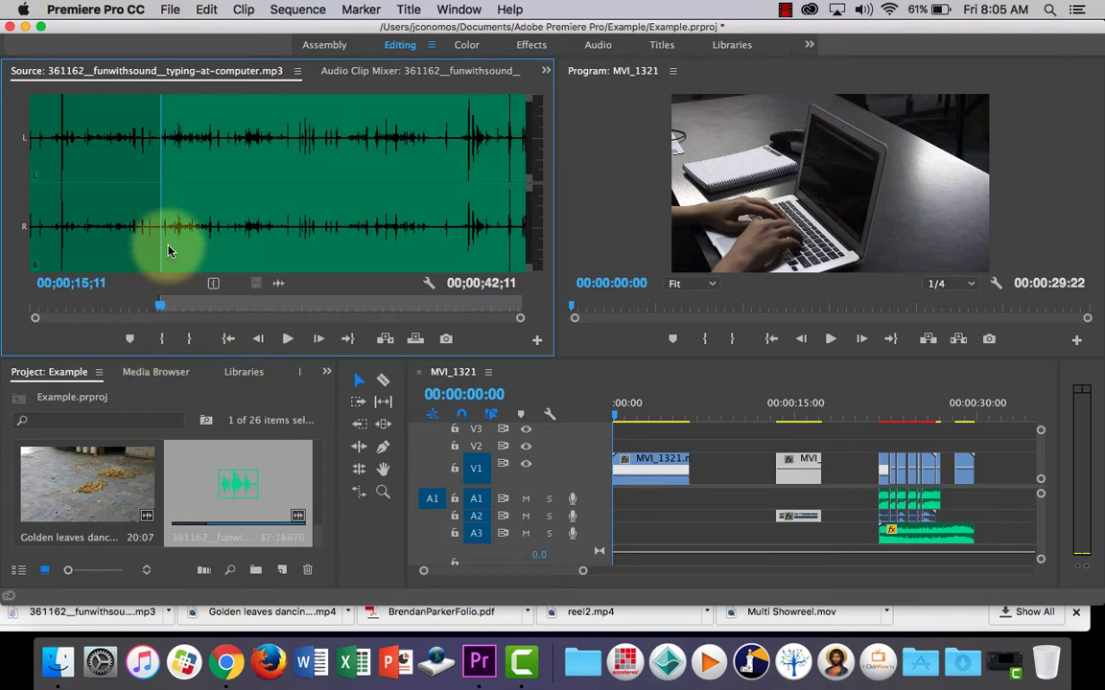
drag(164, 237, 220, 241)
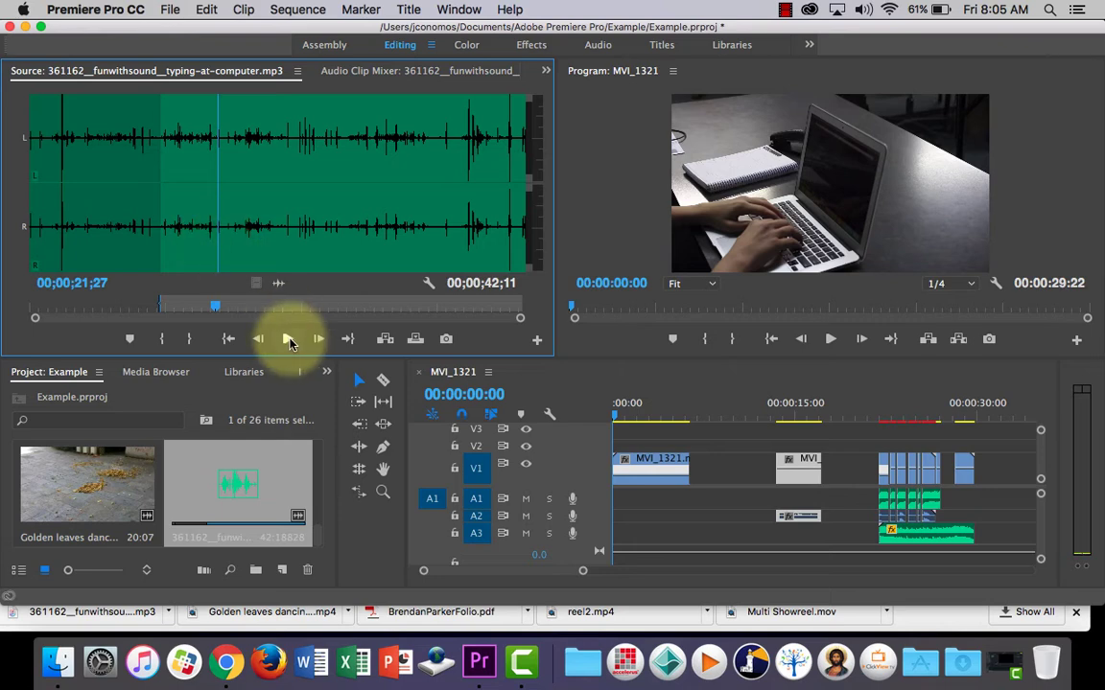
click(288, 341)
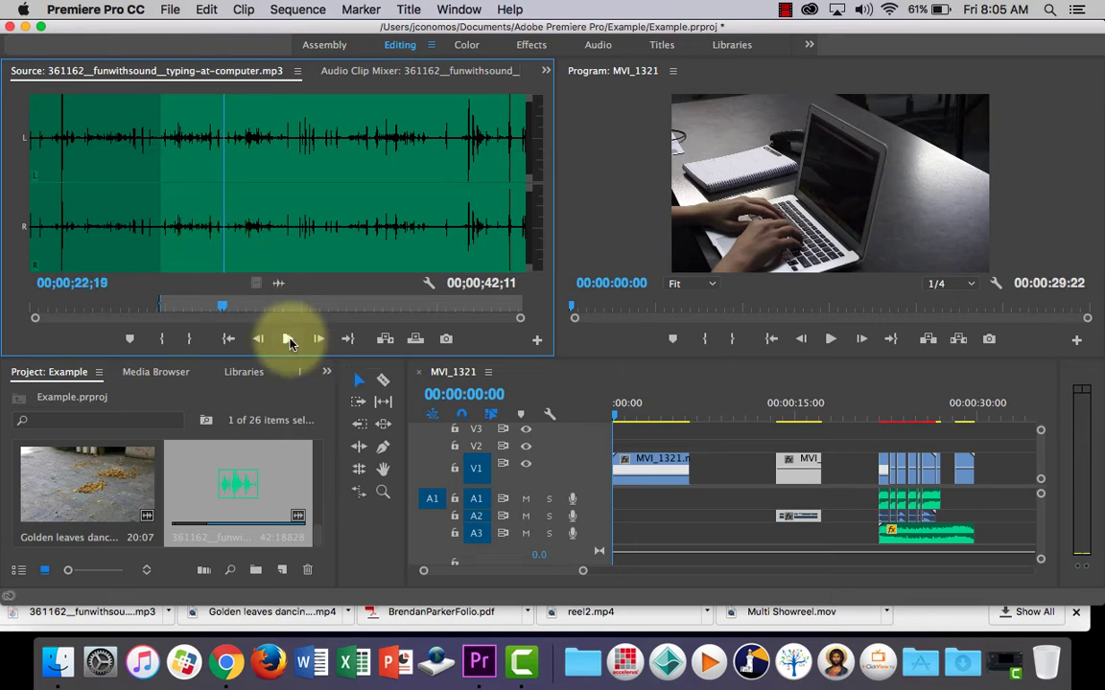
drag(224, 198, 211, 197)
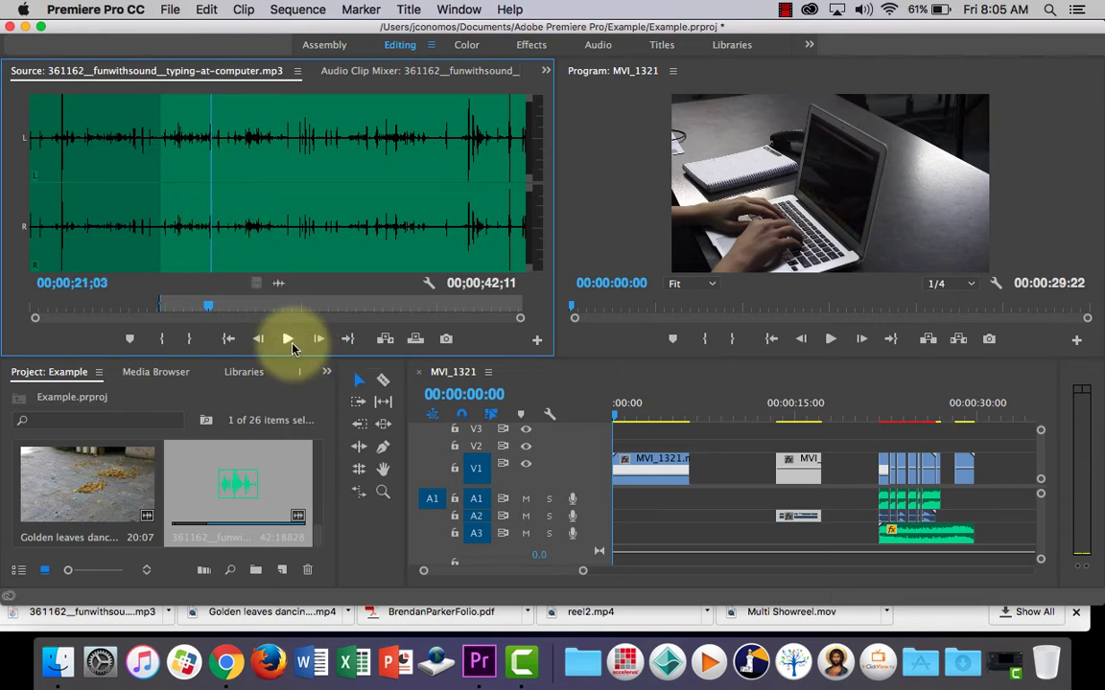
click(288, 340)
click(287, 340)
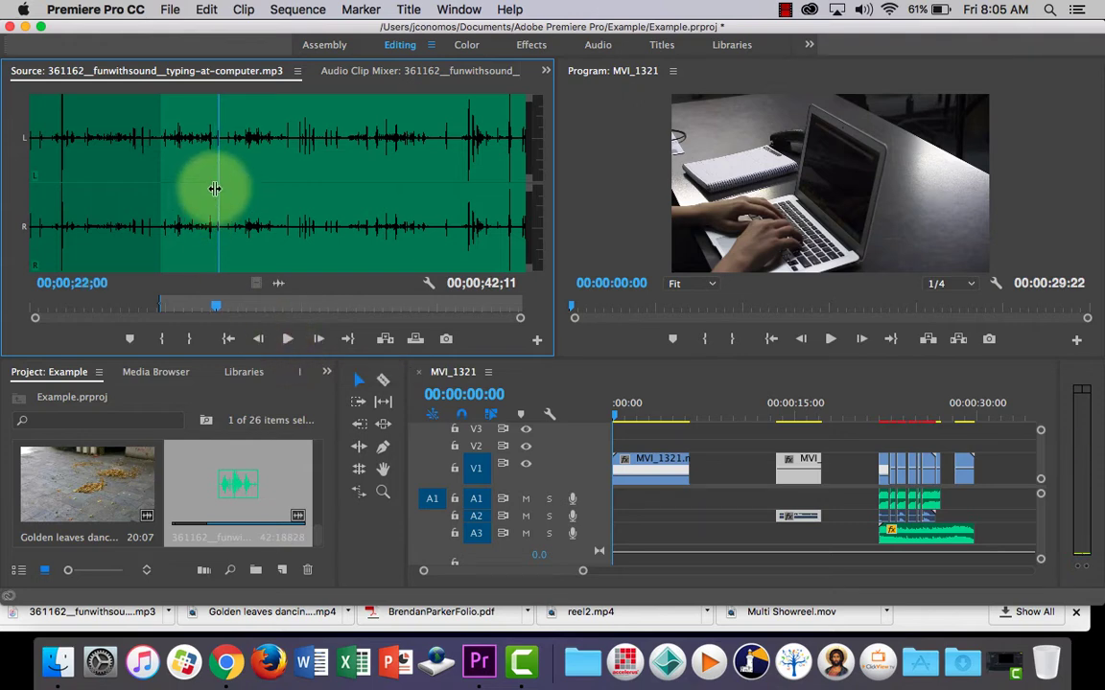
drag(215, 189, 191, 188)
click(288, 340)
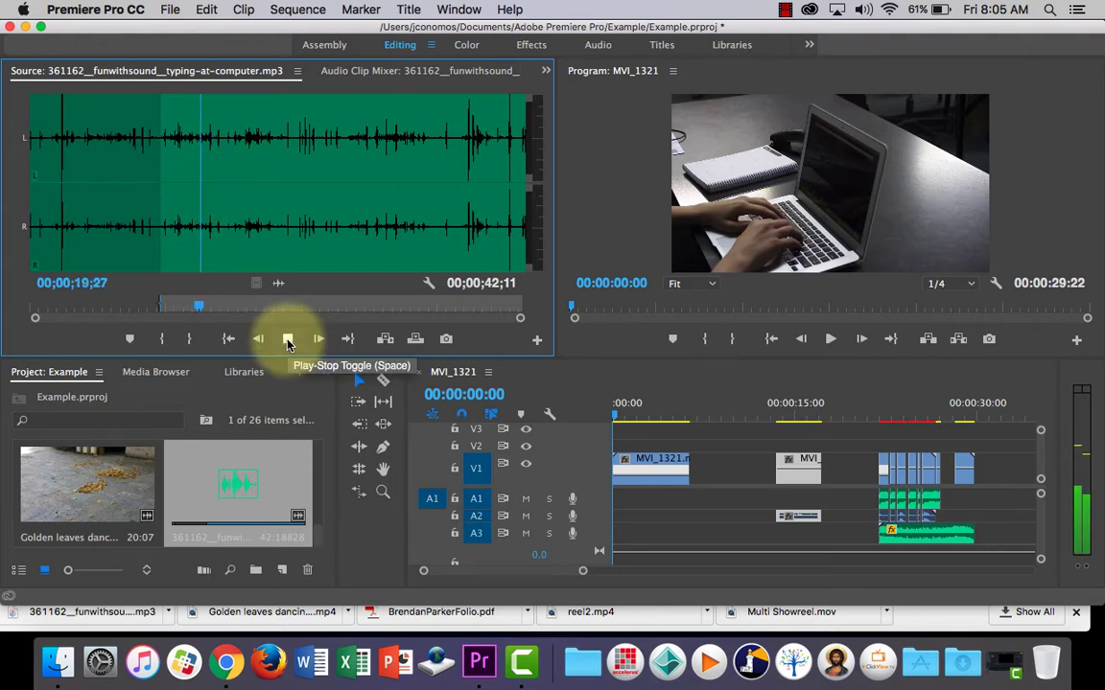
click(288, 340)
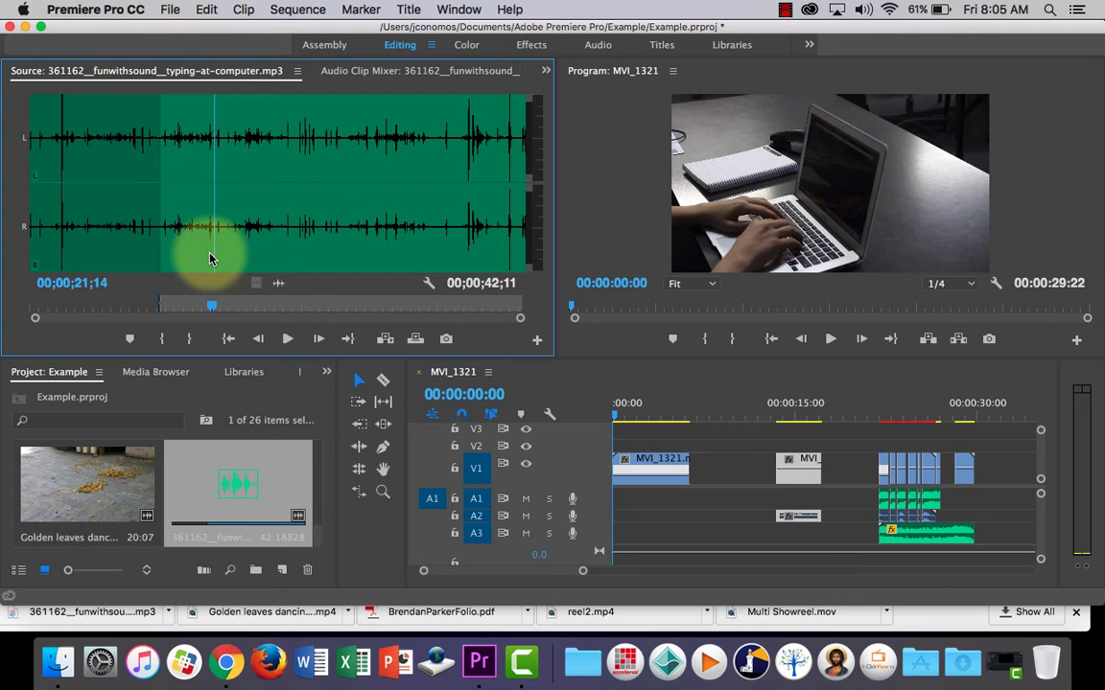
click(191, 337)
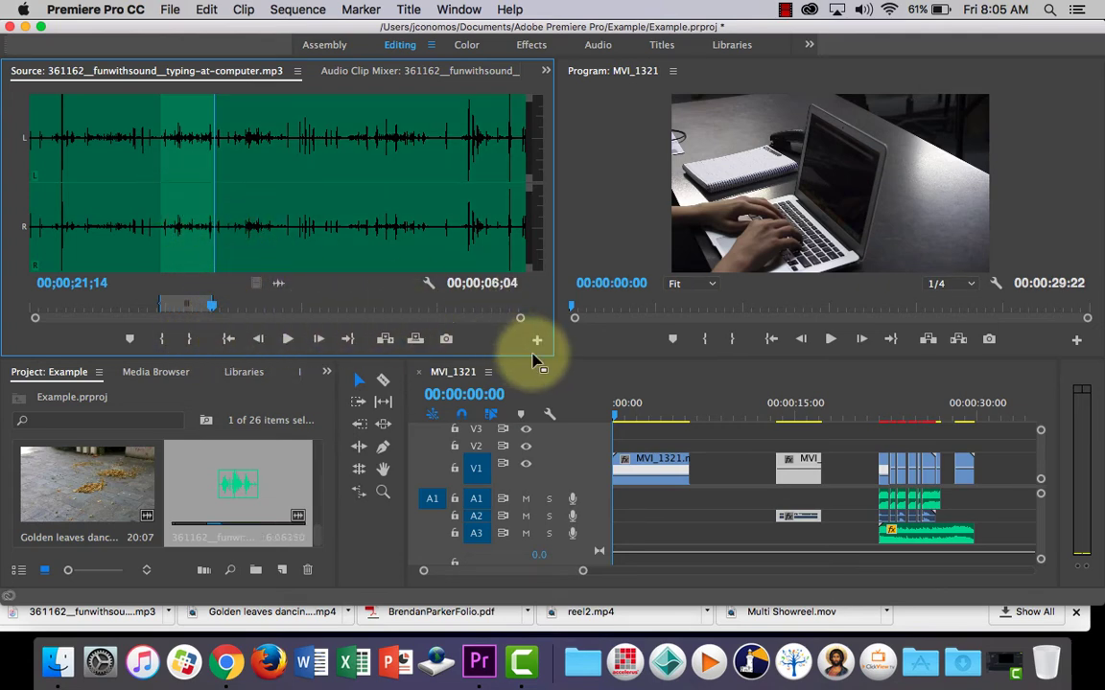
Place only the marked typing audio on track A1 at the start of the MVI_1321 sequence.
drag(614, 417, 686, 419)
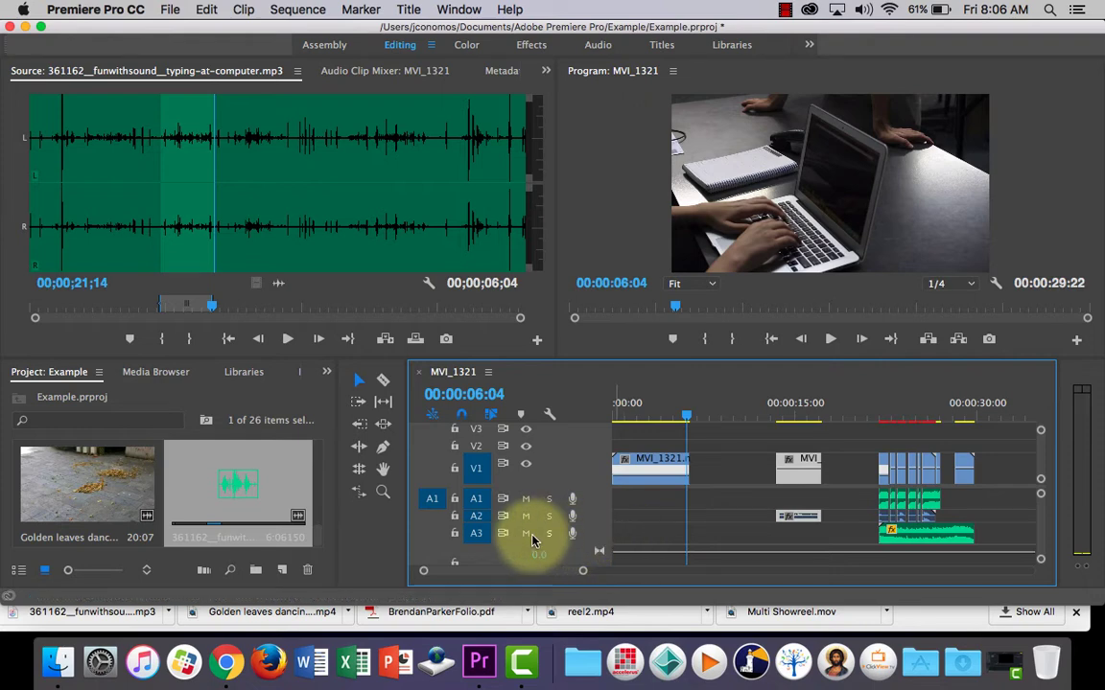
click(635, 534)
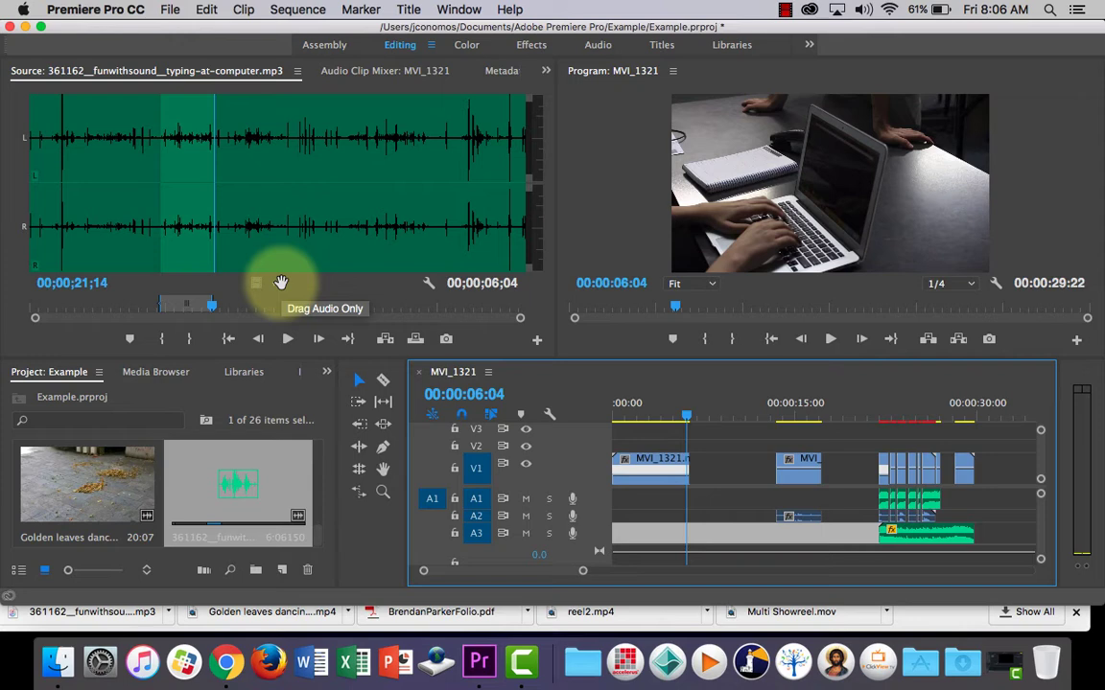
drag(280, 283, 621, 505)
drag(686, 414, 614, 419)
click(728, 508)
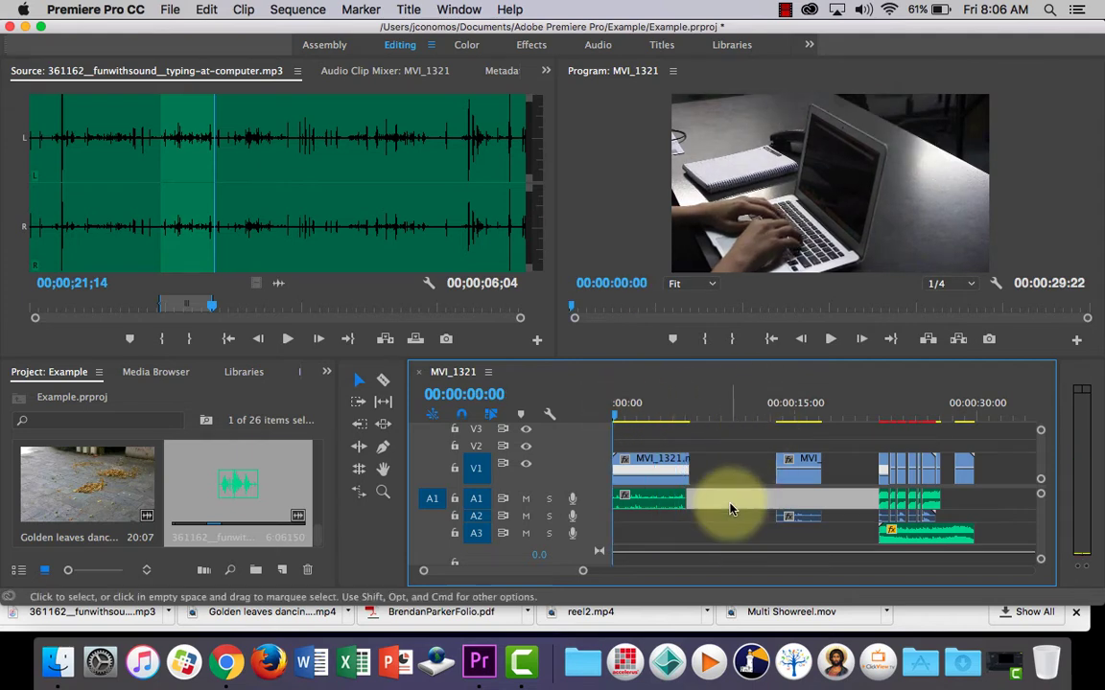
click(733, 465)
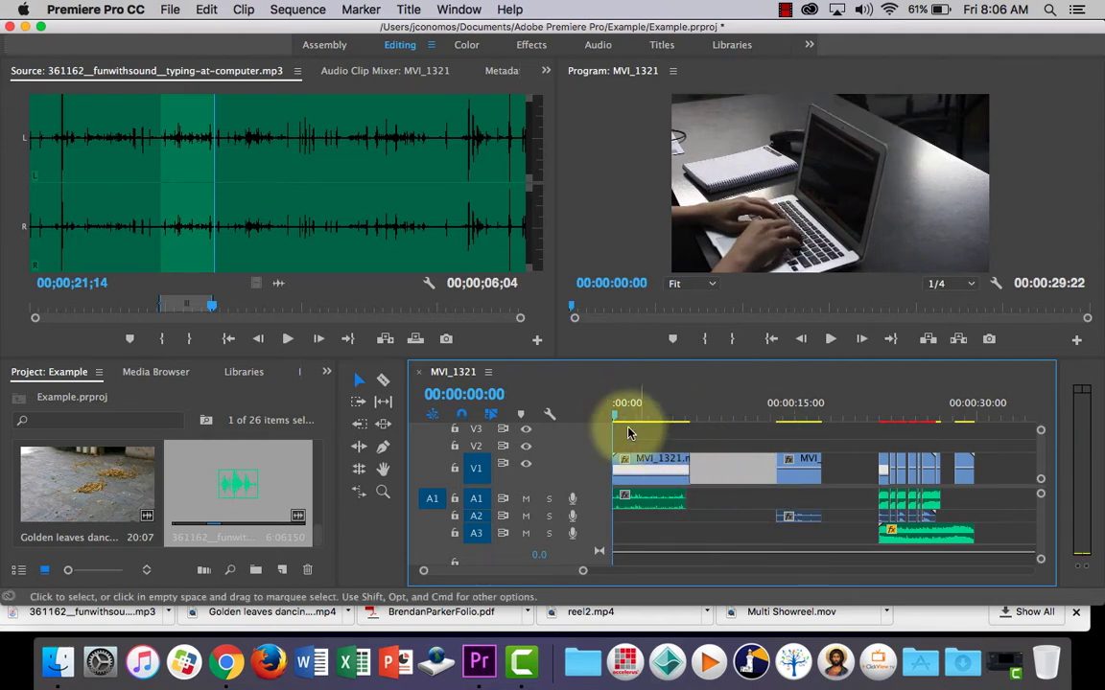
click(831, 344)
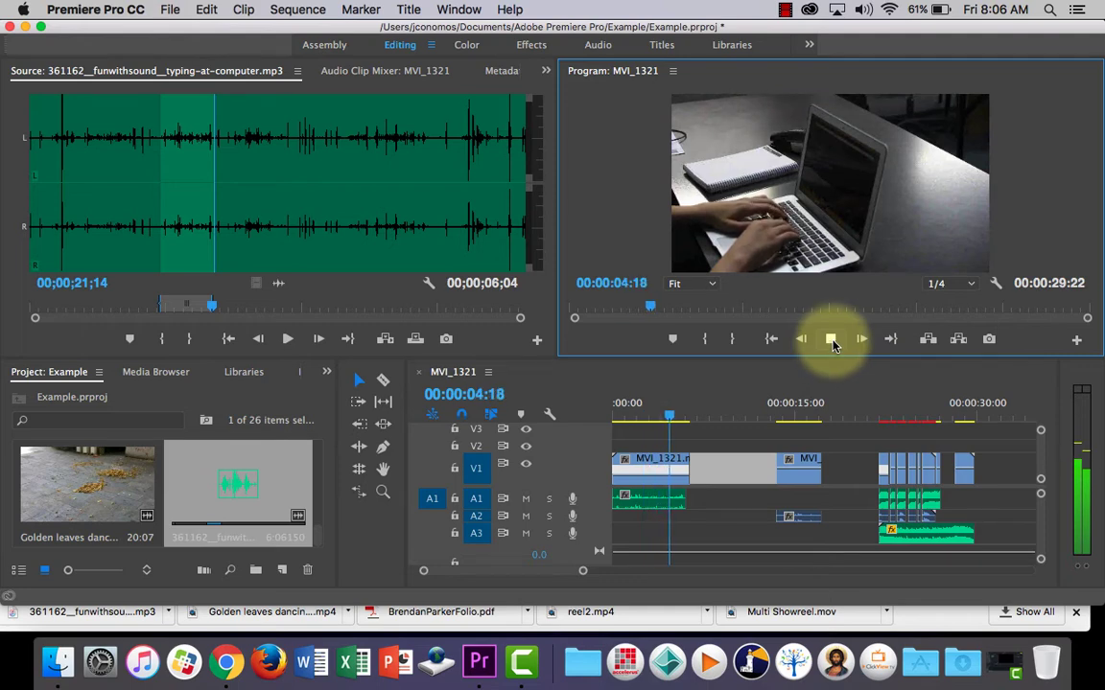
click(831, 338)
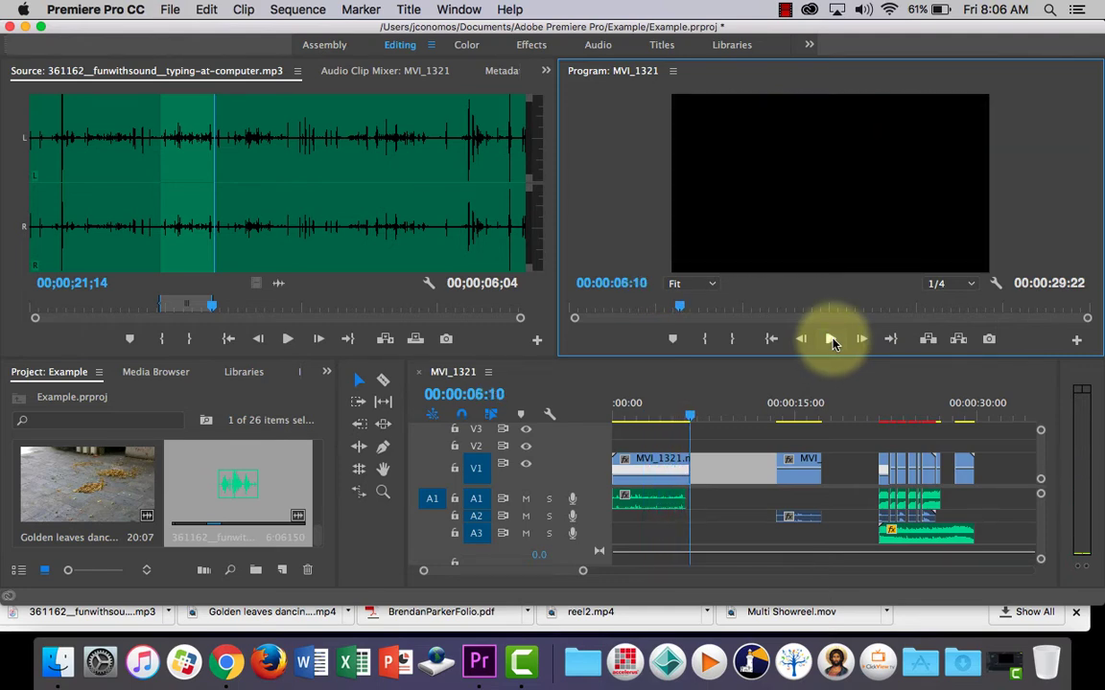
drag(694, 417, 617, 413)
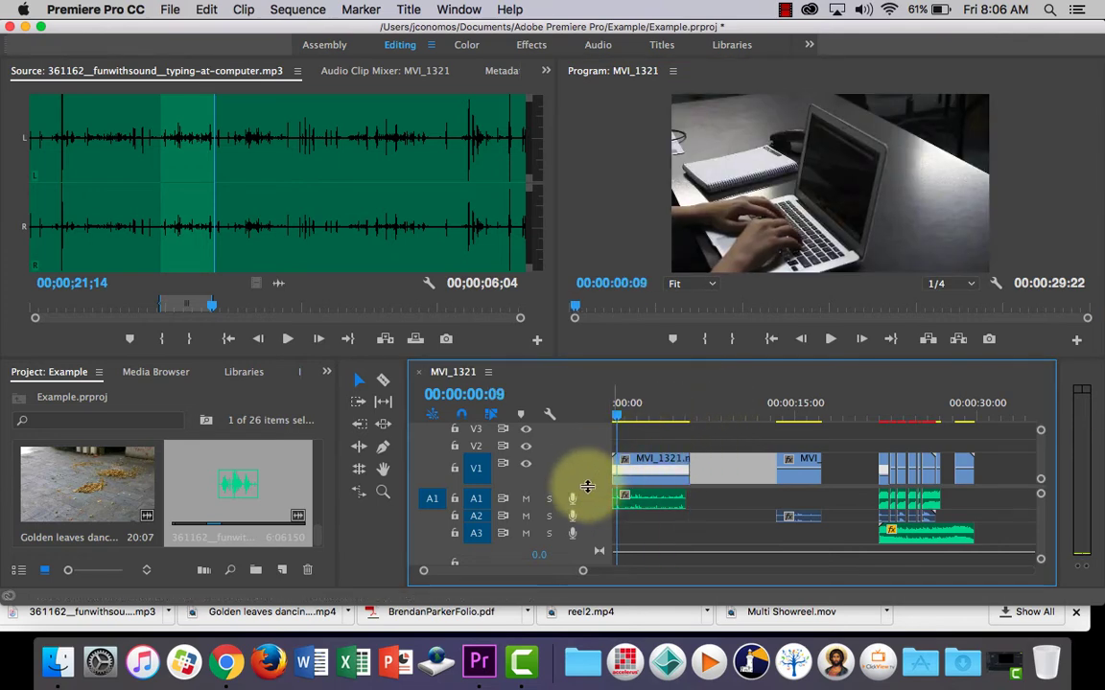
click(648, 499)
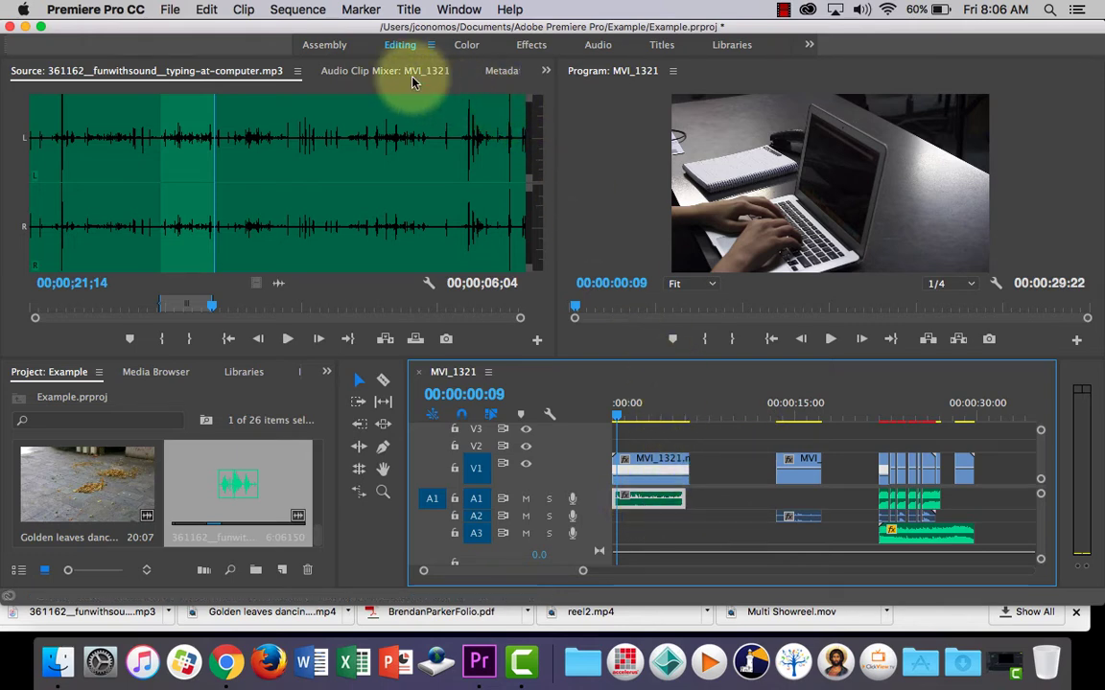
Show Effect Controls for the A1 typing clip and expand Volume > Level to its slider and graph.
click(546, 74)
click(558, 152)
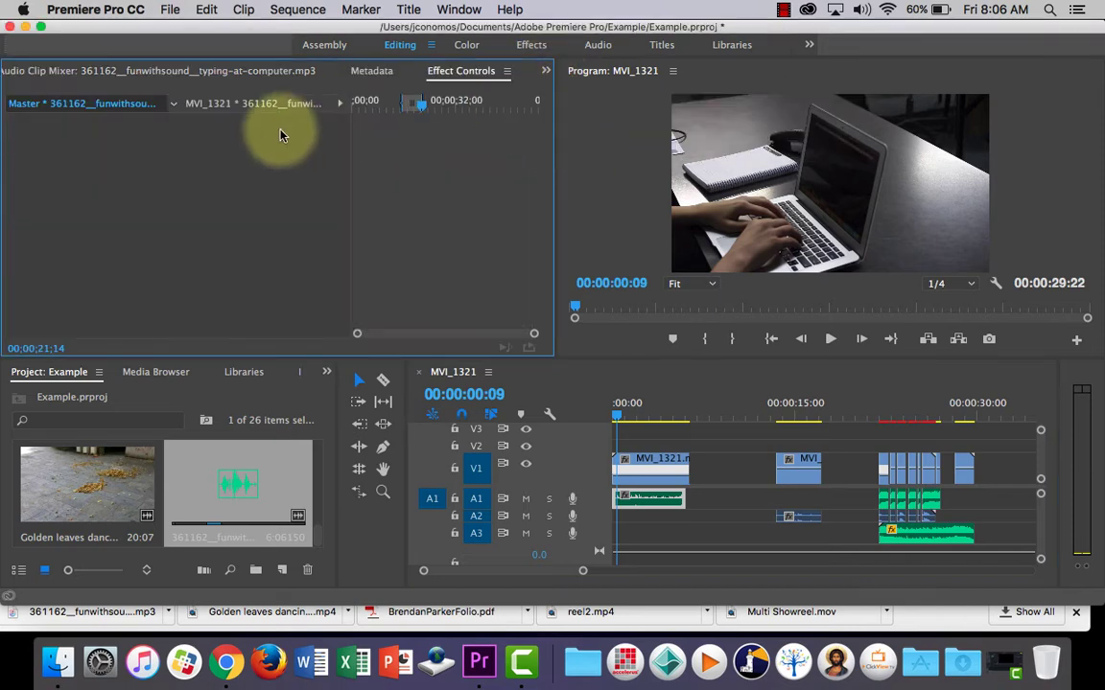
click(676, 501)
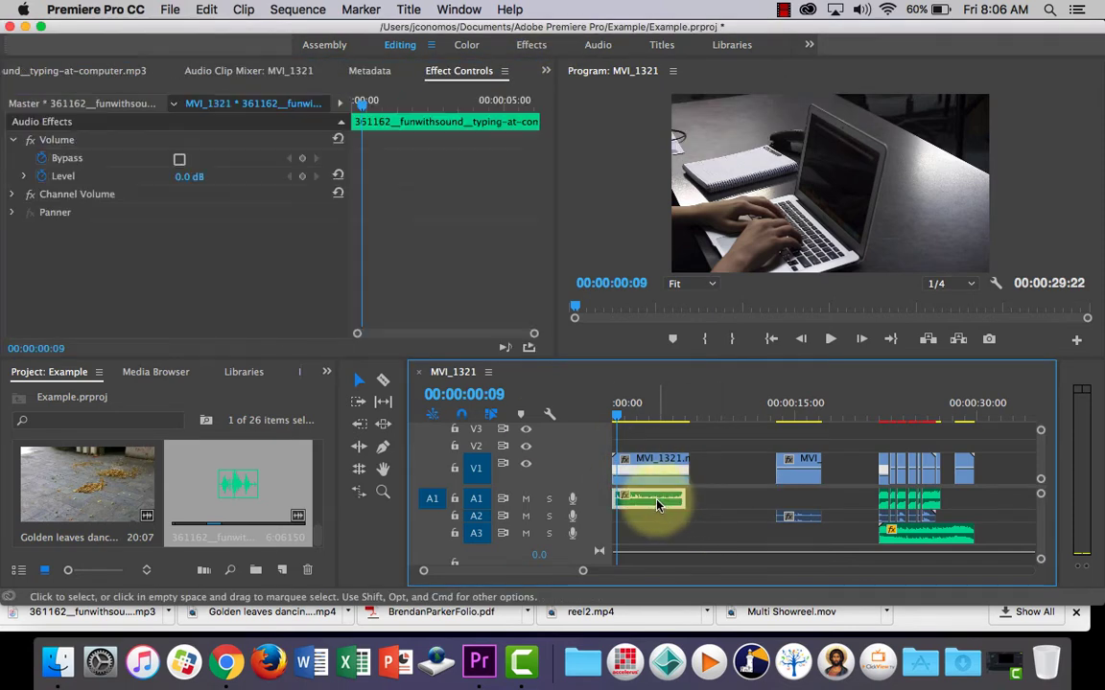
click(79, 197)
click(12, 197)
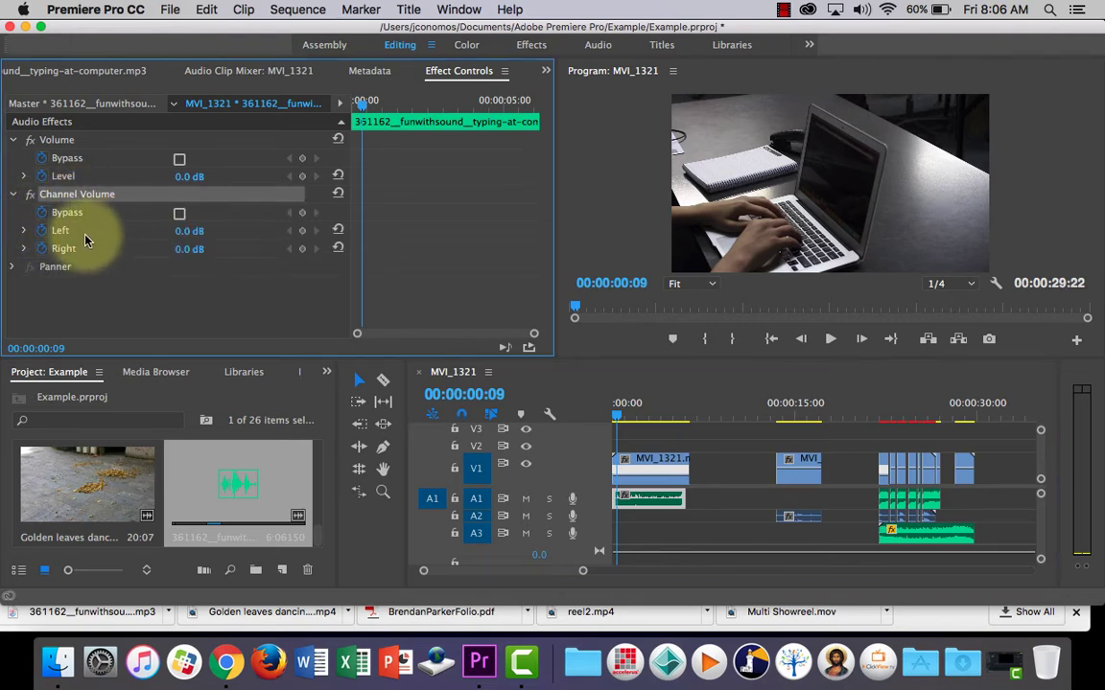
click(12, 195)
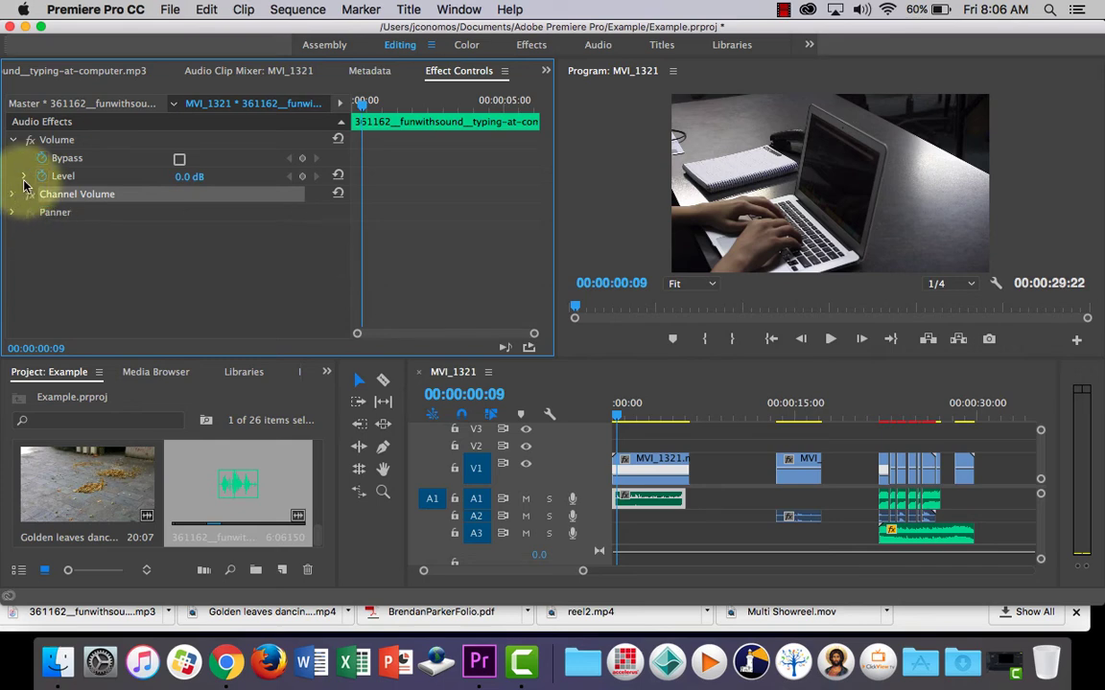
click(26, 177)
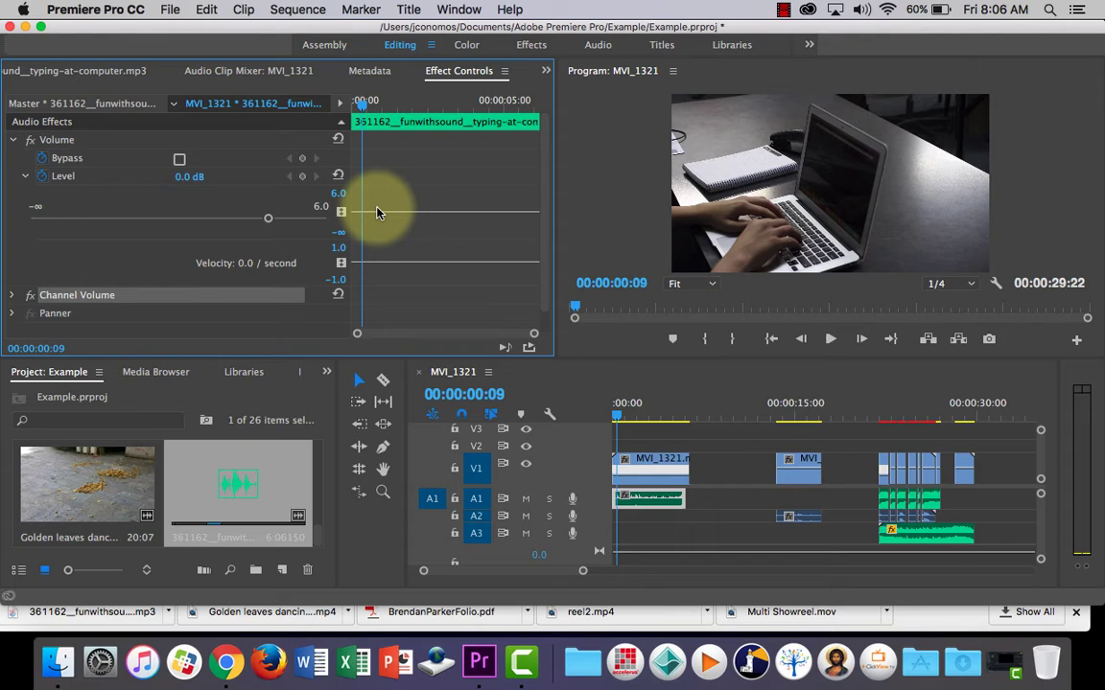
click(111, 180)
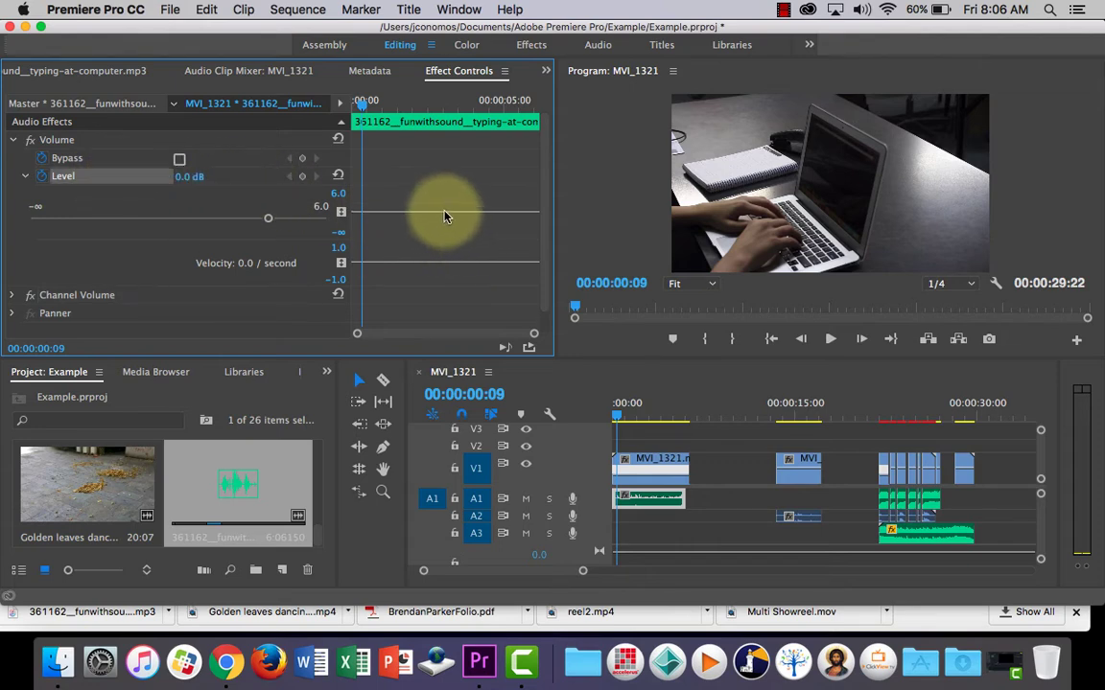
drag(444, 216, 445, 223)
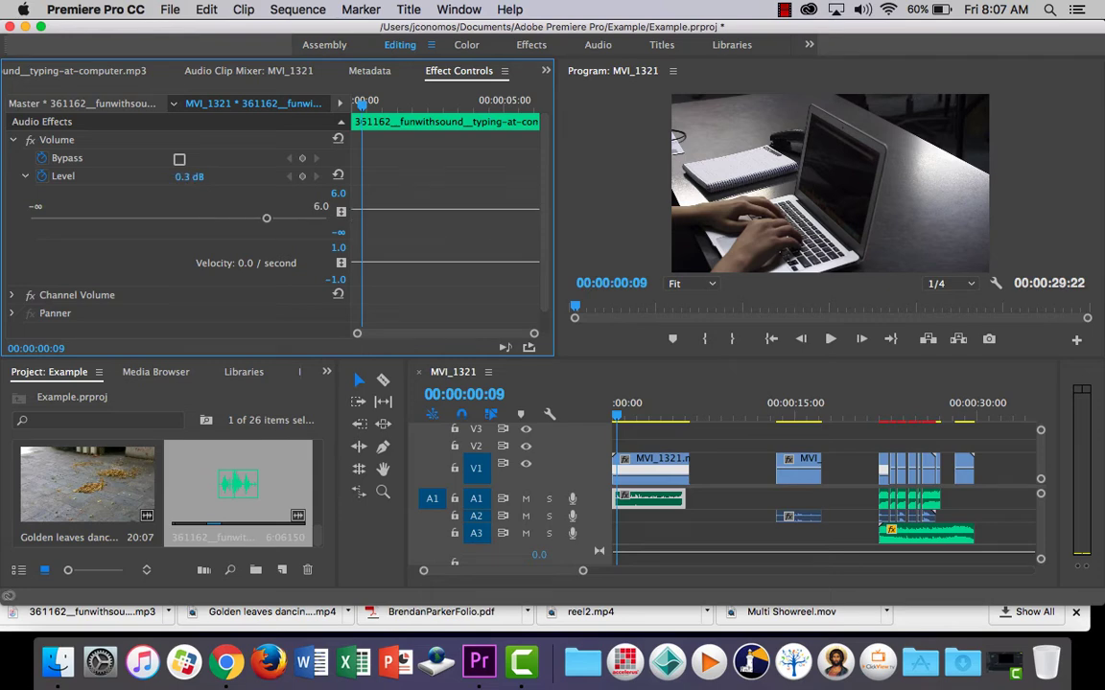
drag(444, 213, 425, 263)
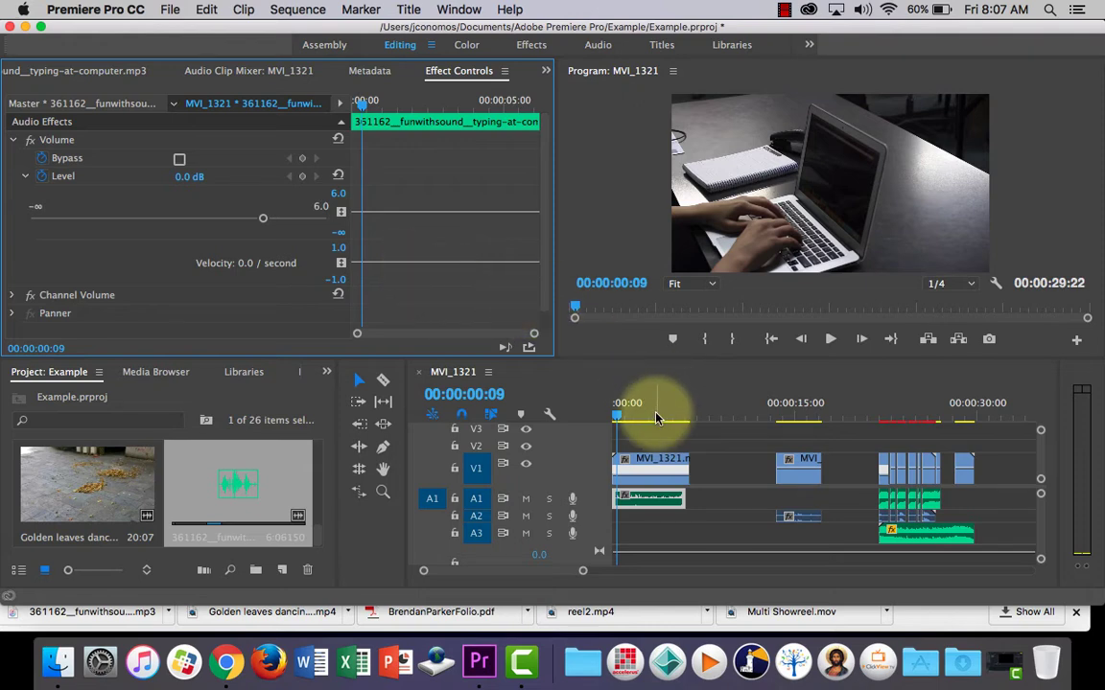
click(618, 419)
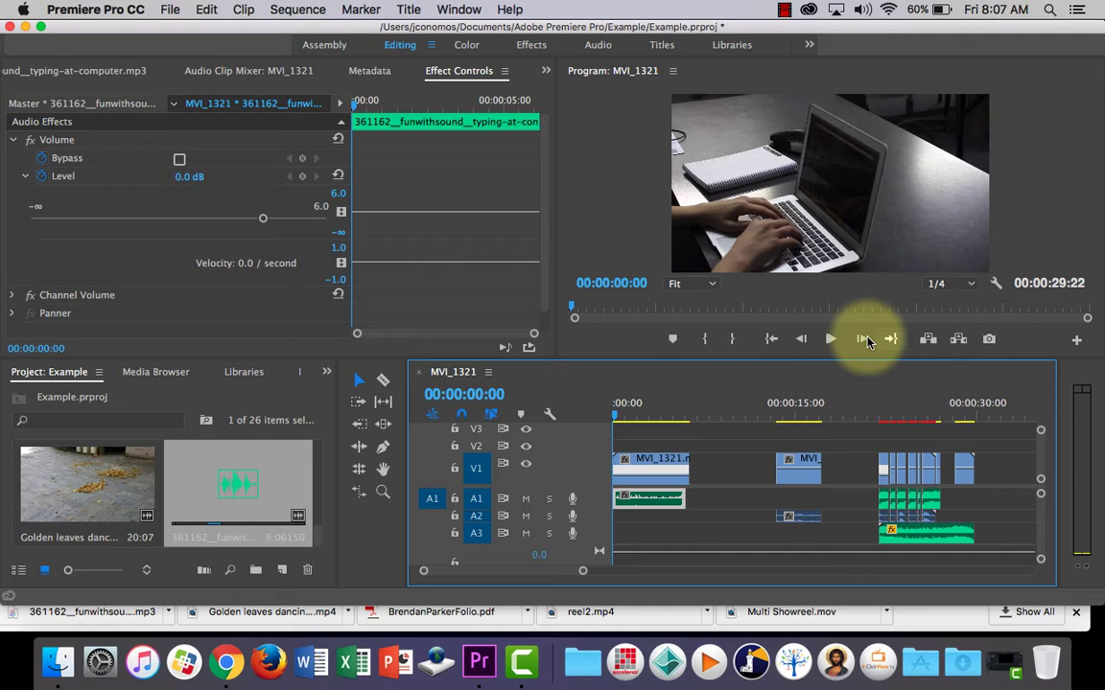
click(831, 340)
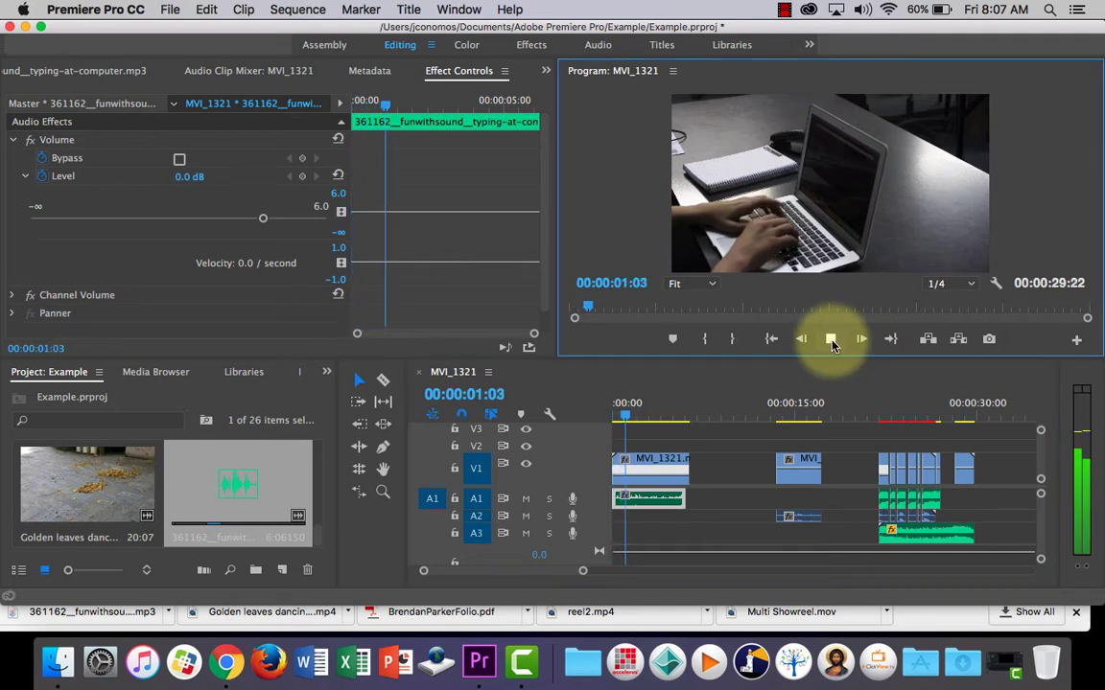
click(830, 339)
drag(453, 213, 453, 222)
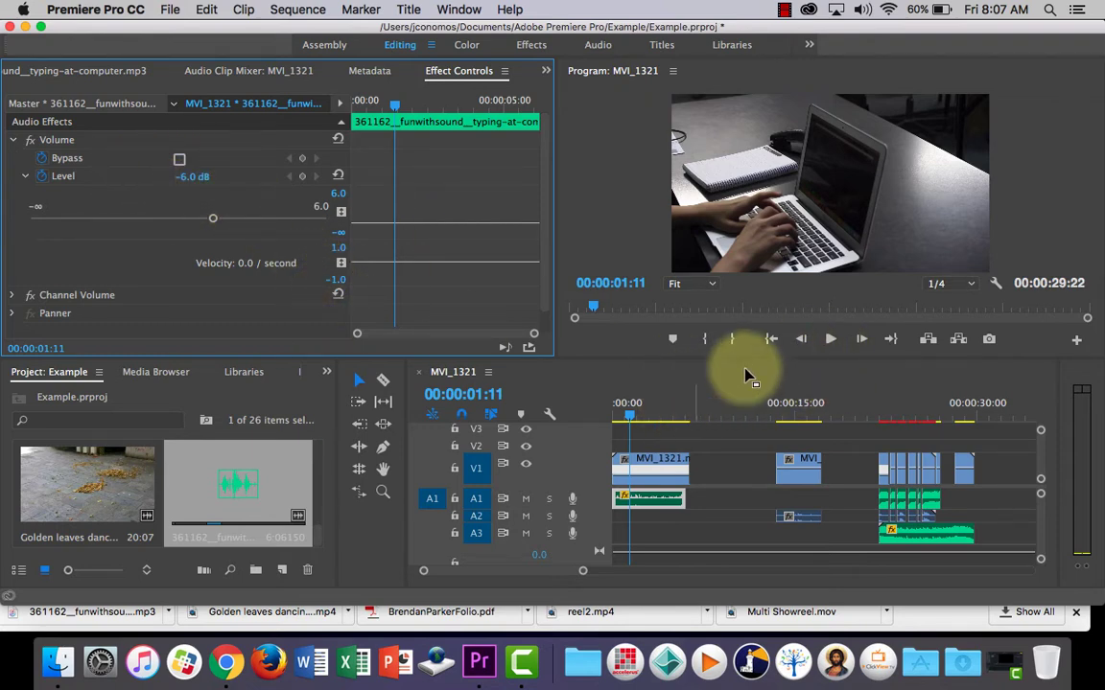
click(830, 339)
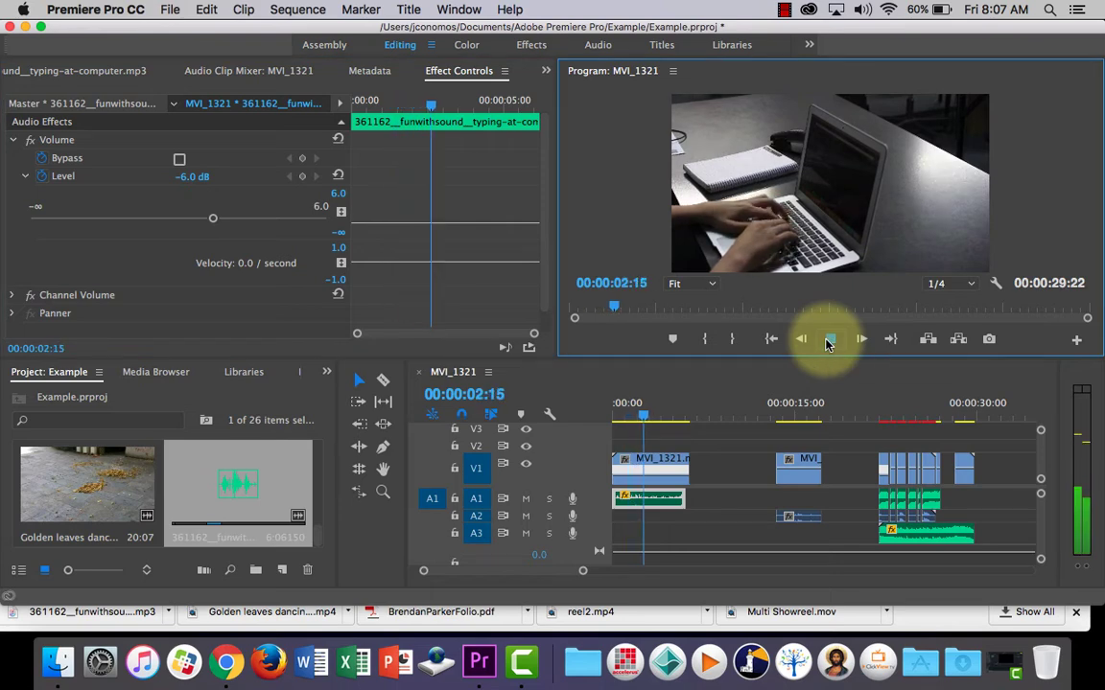
click(830, 339)
drag(191, 177, 177, 177)
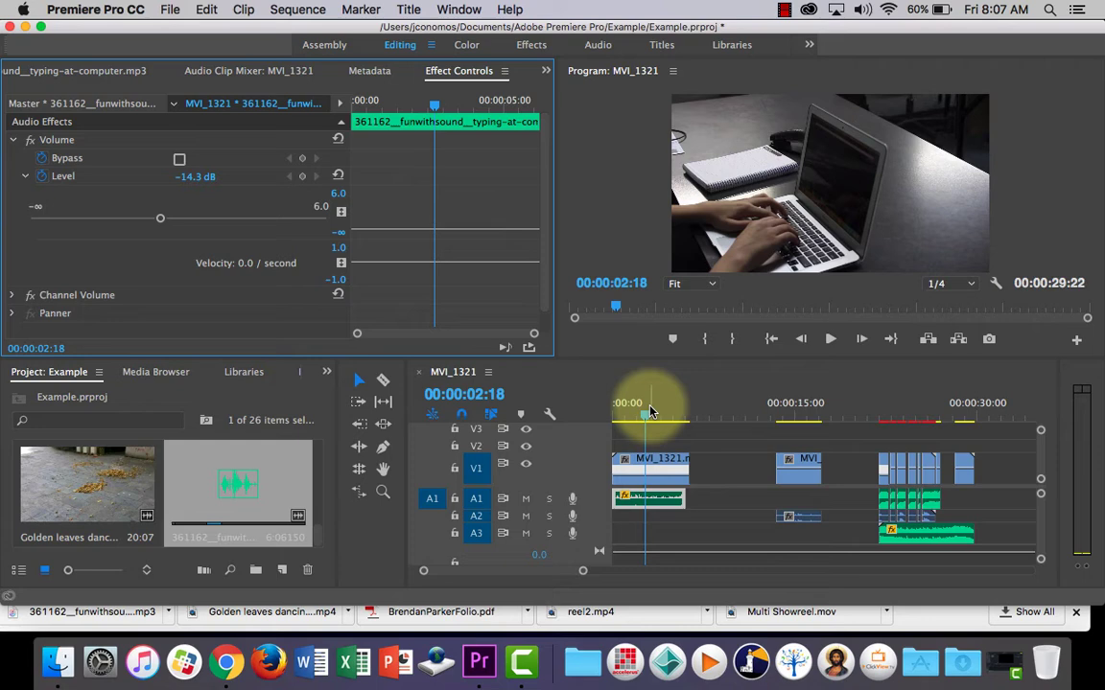
click(828, 341)
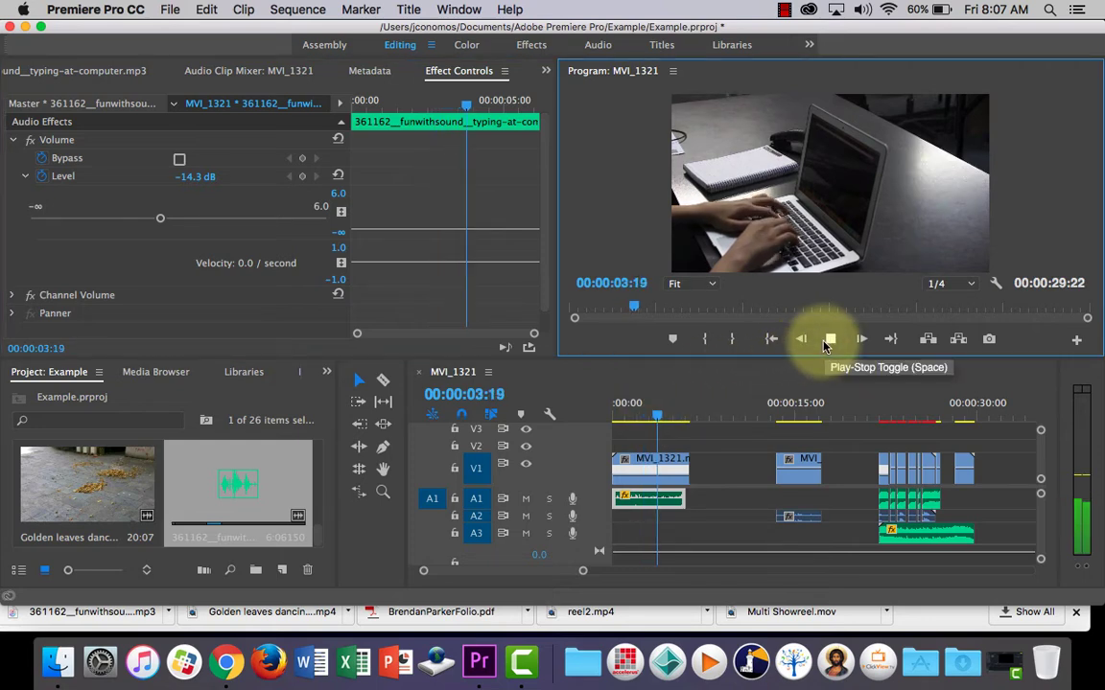
click(830, 338)
click(668, 420)
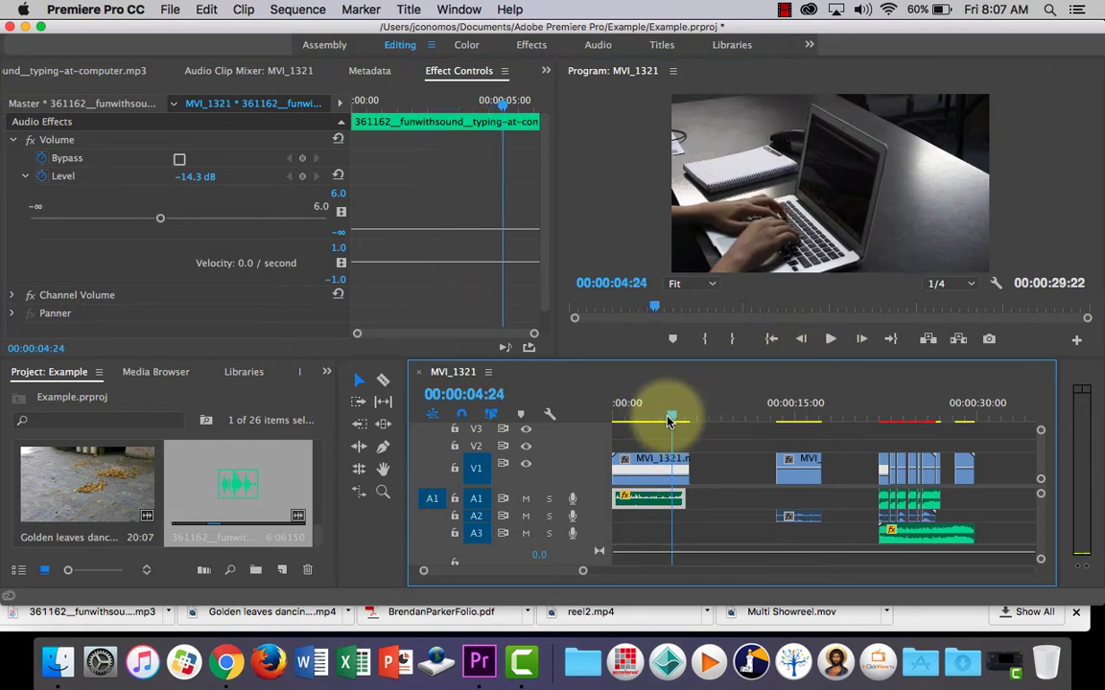
drag(669, 420, 636, 420)
click(436, 232)
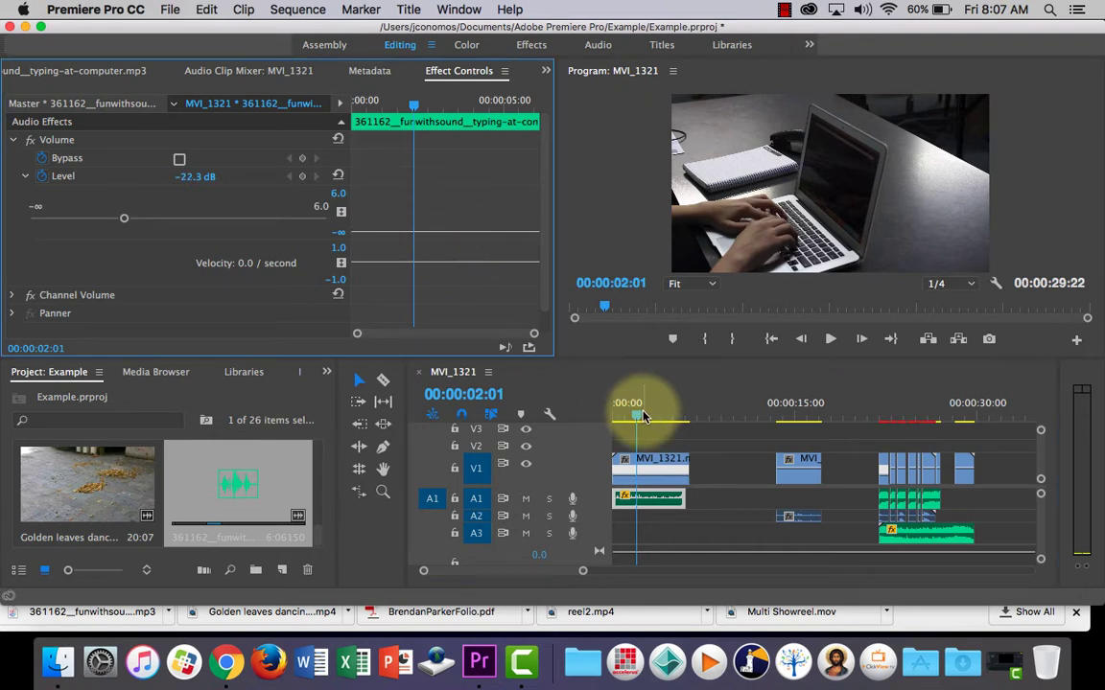
drag(636, 412, 615, 420)
click(831, 339)
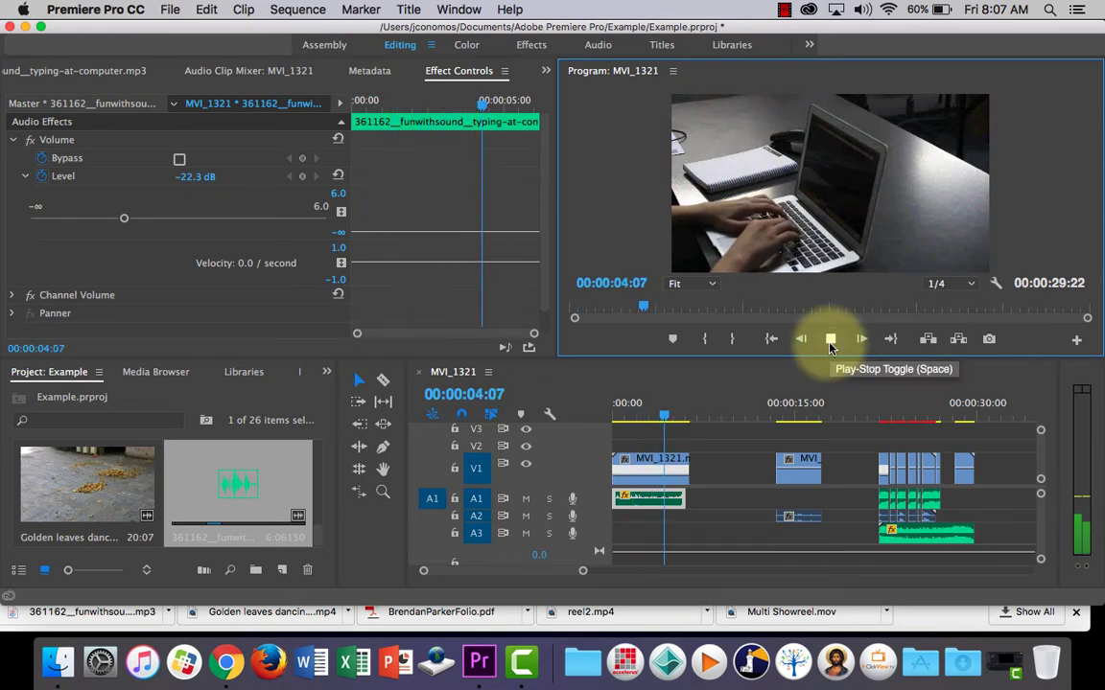
click(831, 345)
click(831, 342)
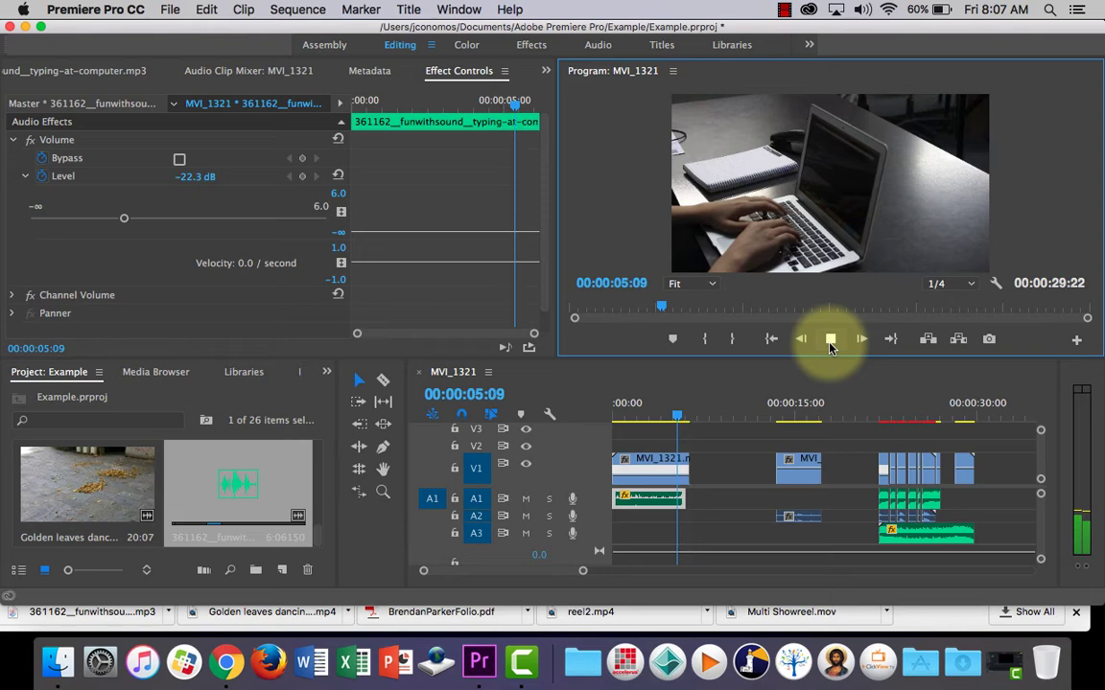
click(831, 342)
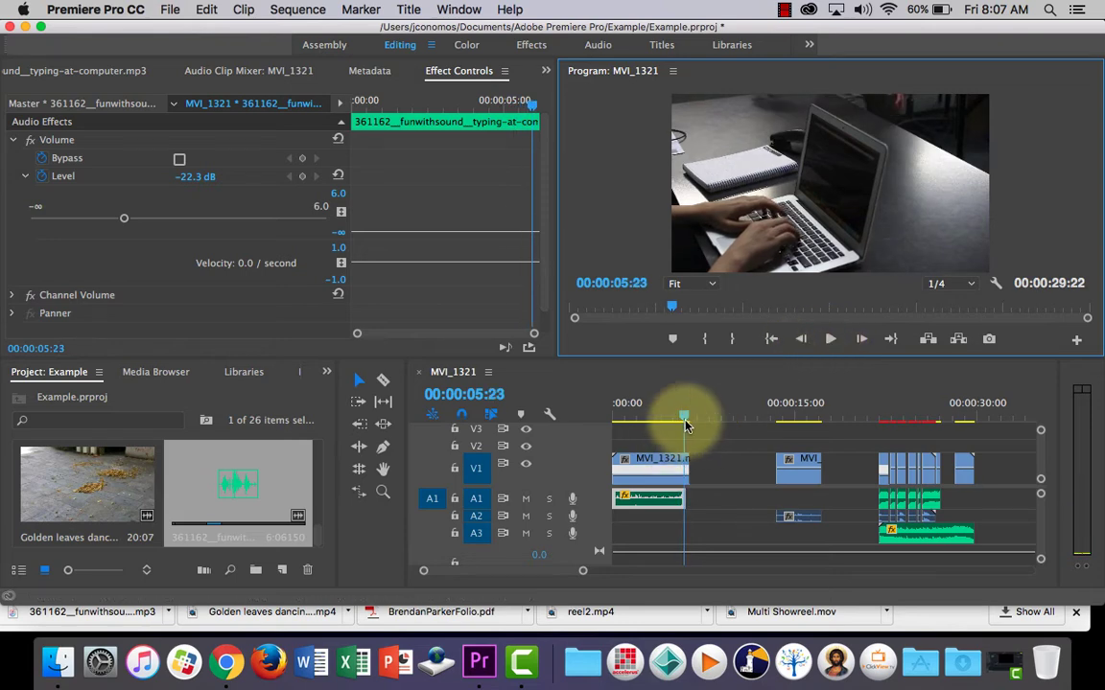
drag(689, 419, 616, 425)
Select the A1 typing clip, make track A2 taller, and scroll the Project panel to the drum file.
click(672, 497)
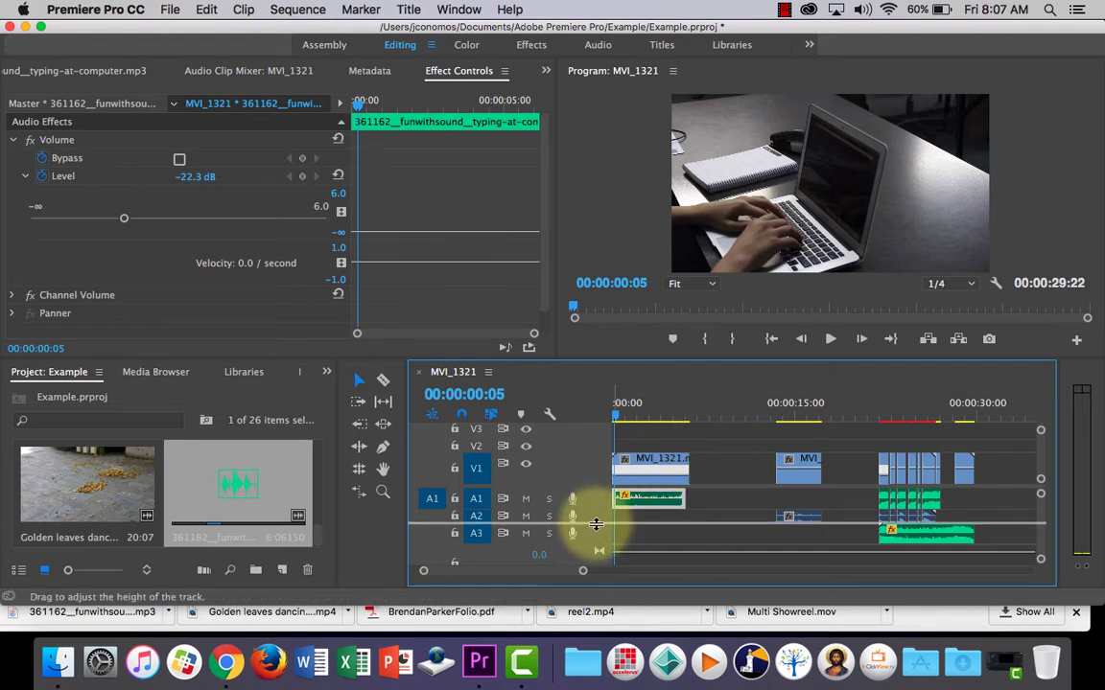
drag(582, 525, 582, 533)
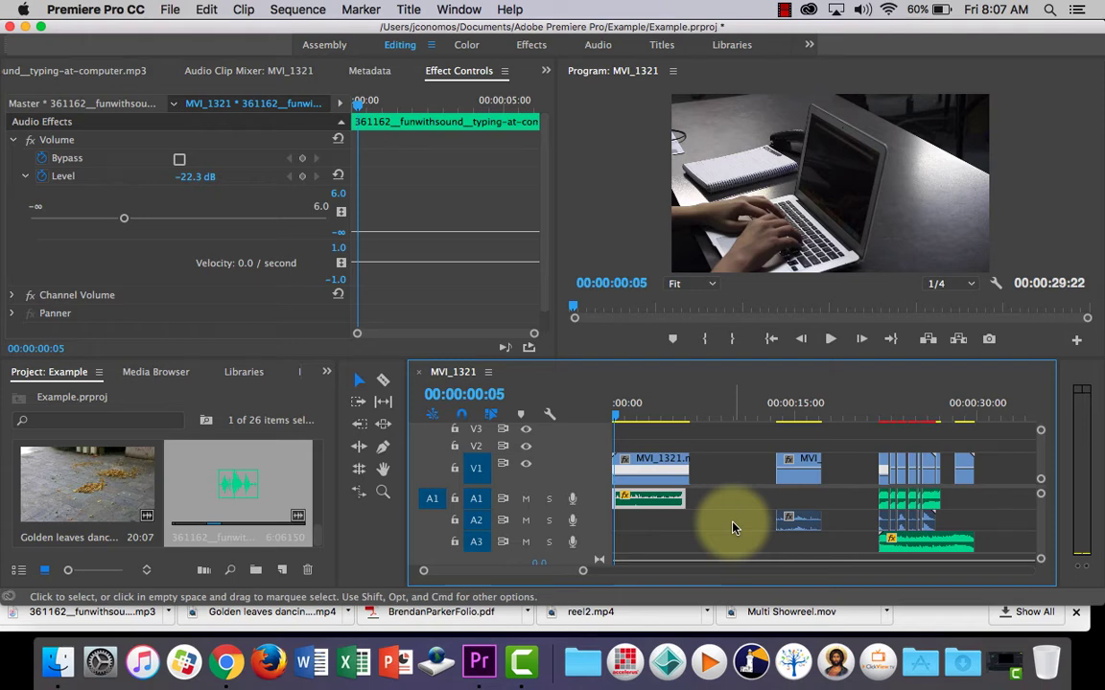
scroll(319, 537, down, 2)
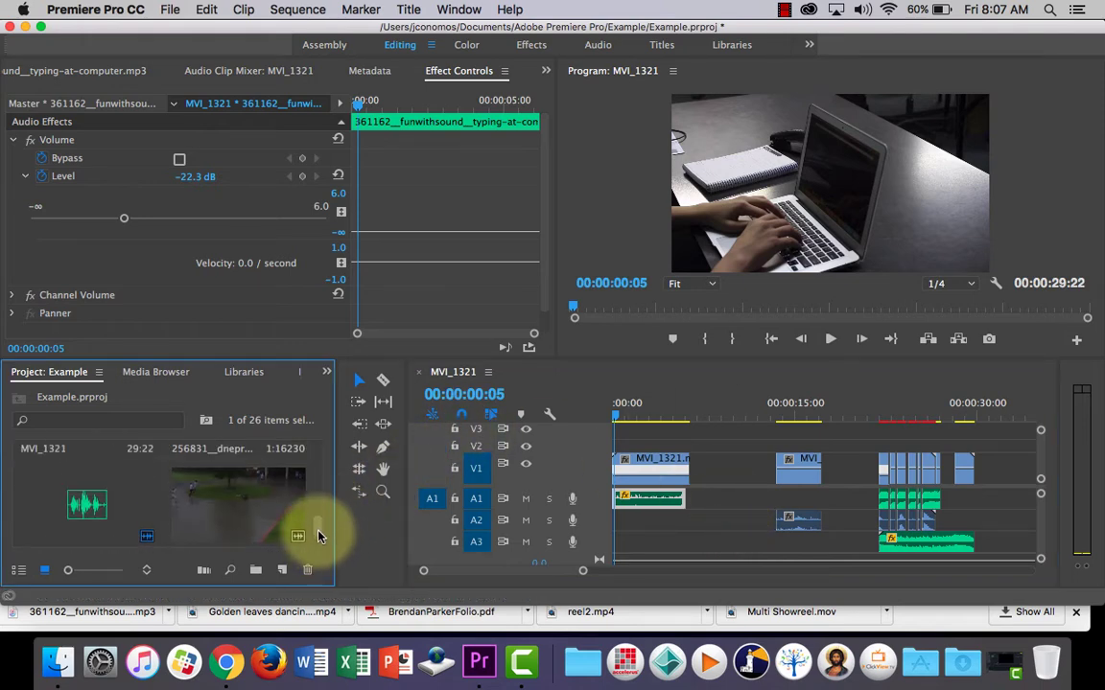
scroll(319, 537, down, 3)
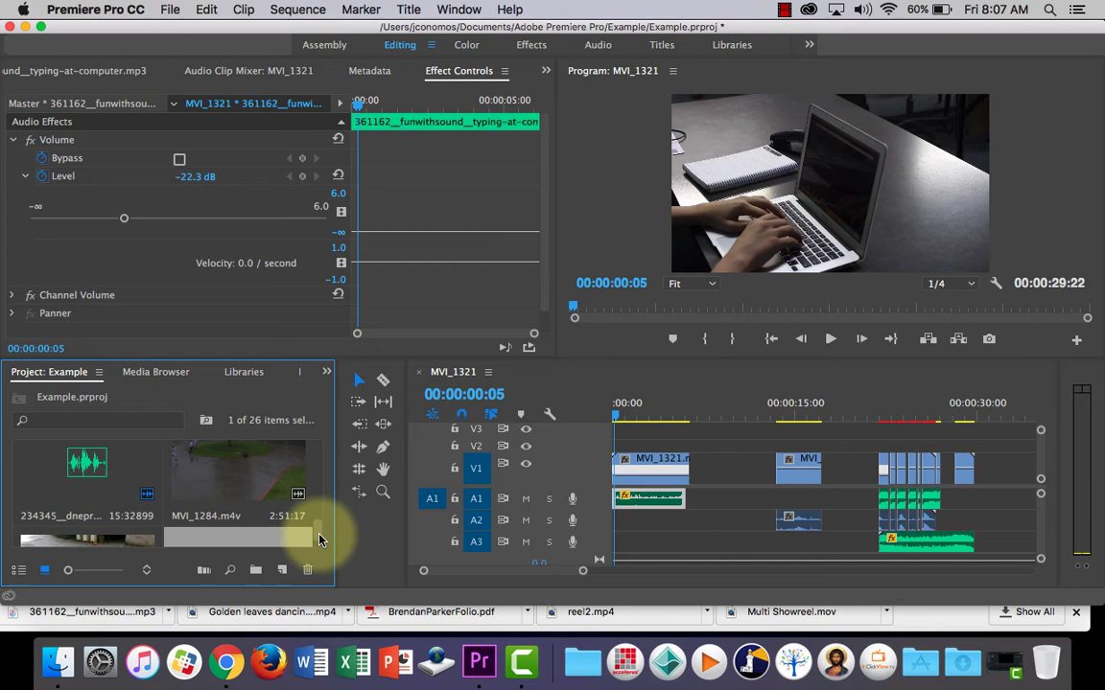
scroll(320, 541, down, 2)
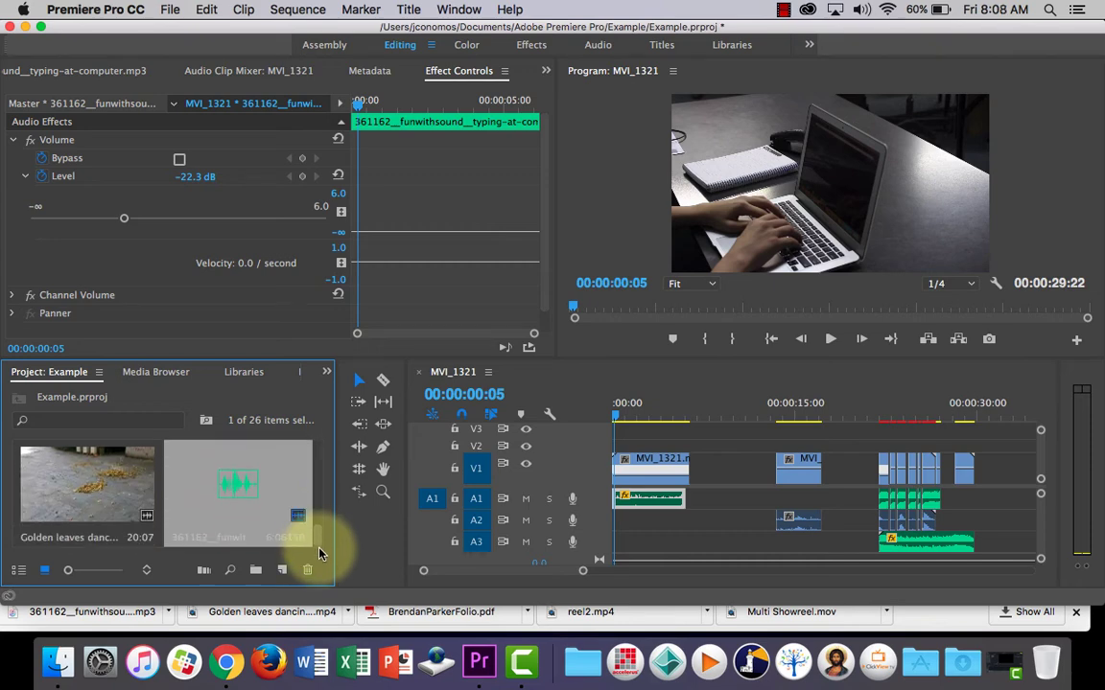
scroll(319, 542, up, 3)
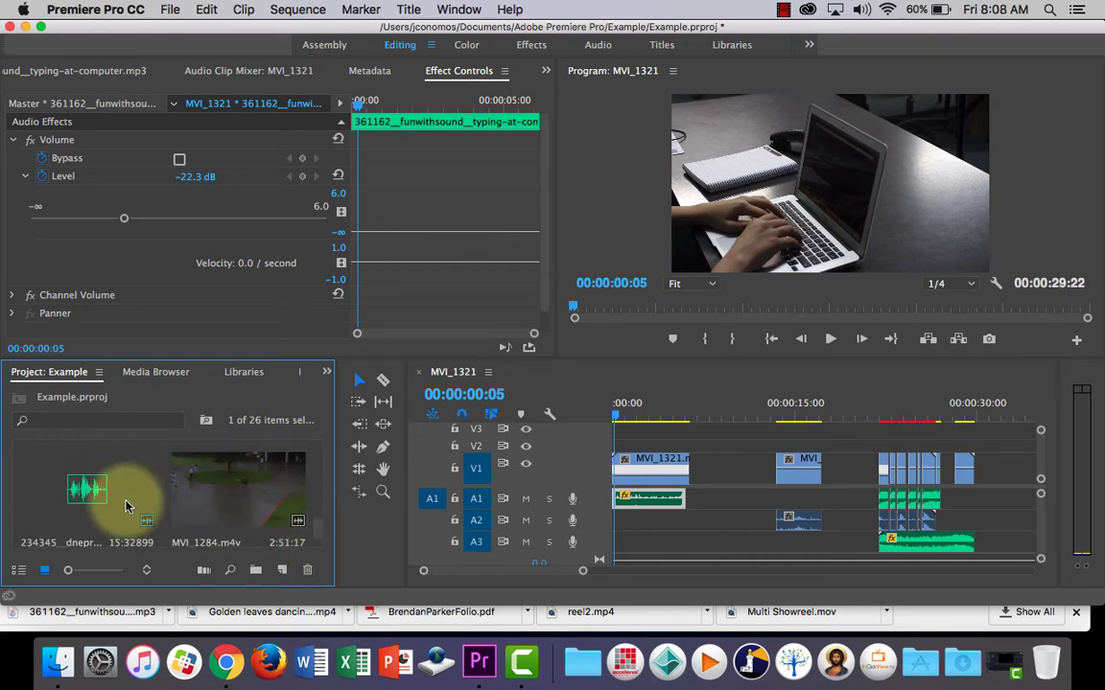
Preview drum-end8.wav in the Source monitor and set its out point at 8;23 for an 00;00;08;24 range.
double_click(91, 488)
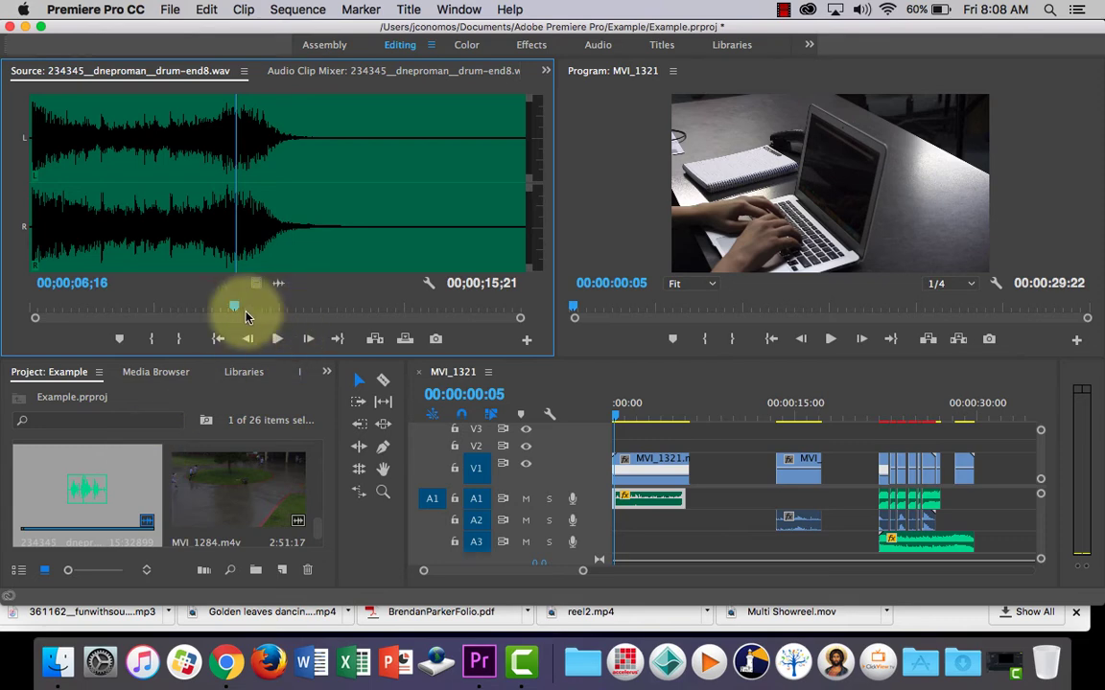
drag(234, 308, 38, 312)
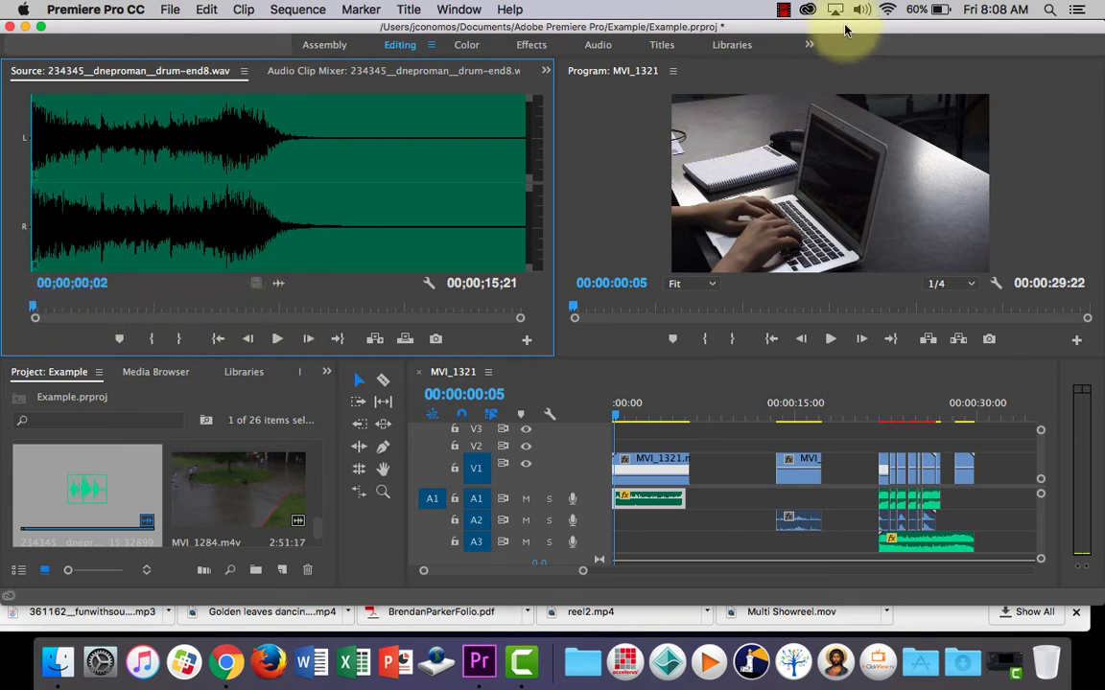
drag(861, 10, 863, 94)
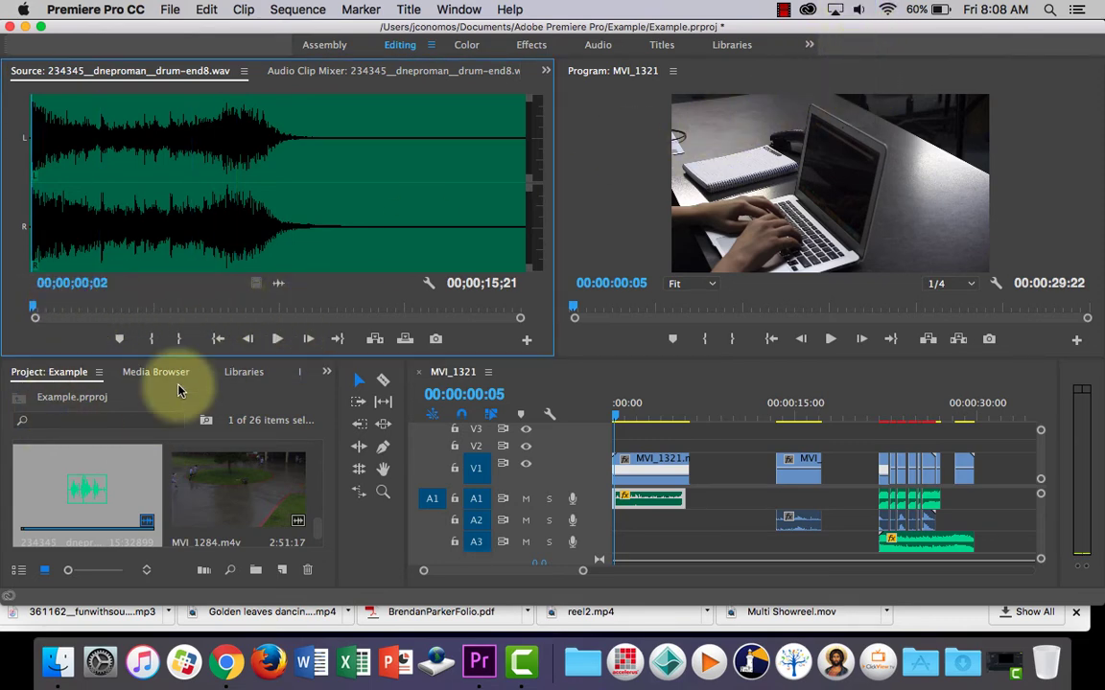
click(278, 340)
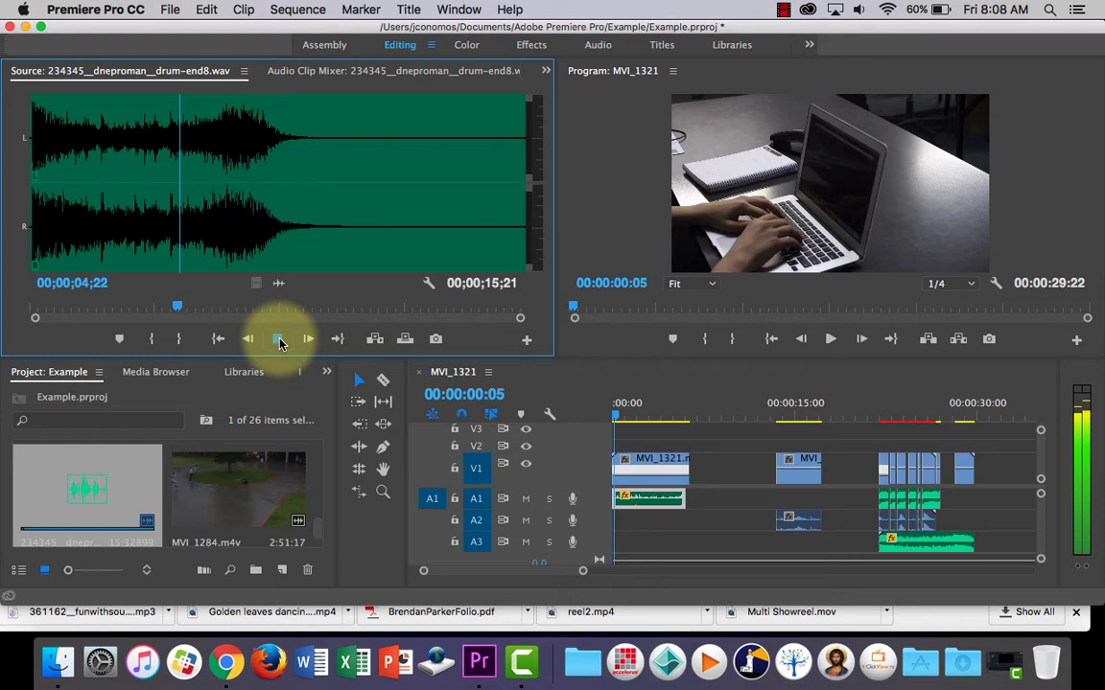
click(278, 341)
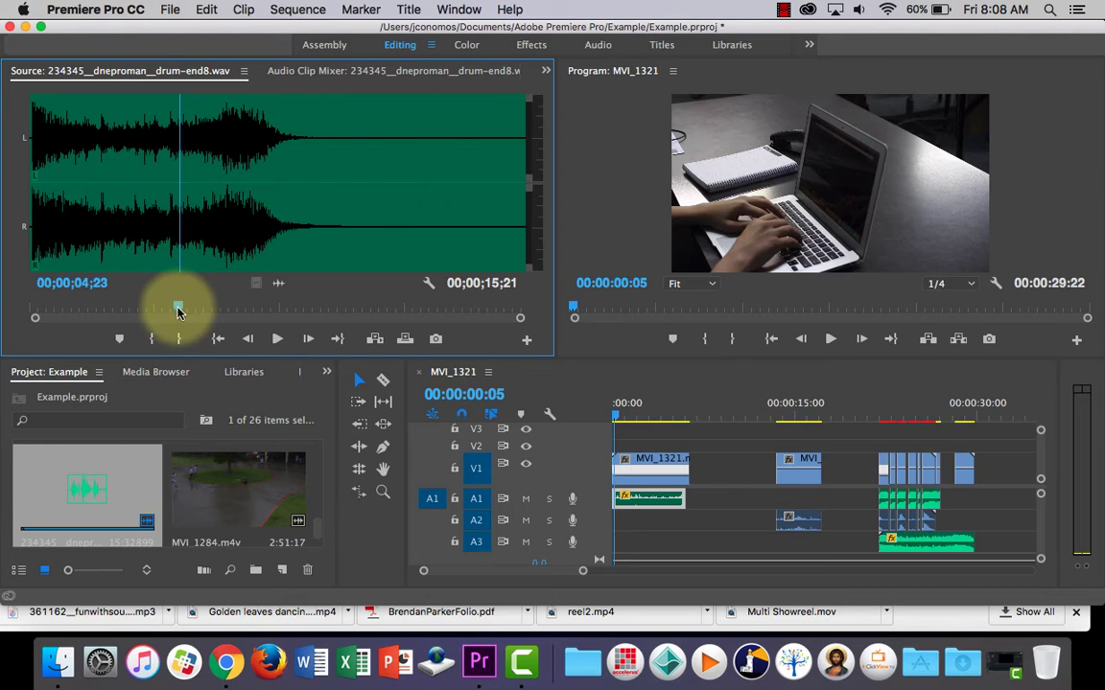
drag(177, 309, 287, 309)
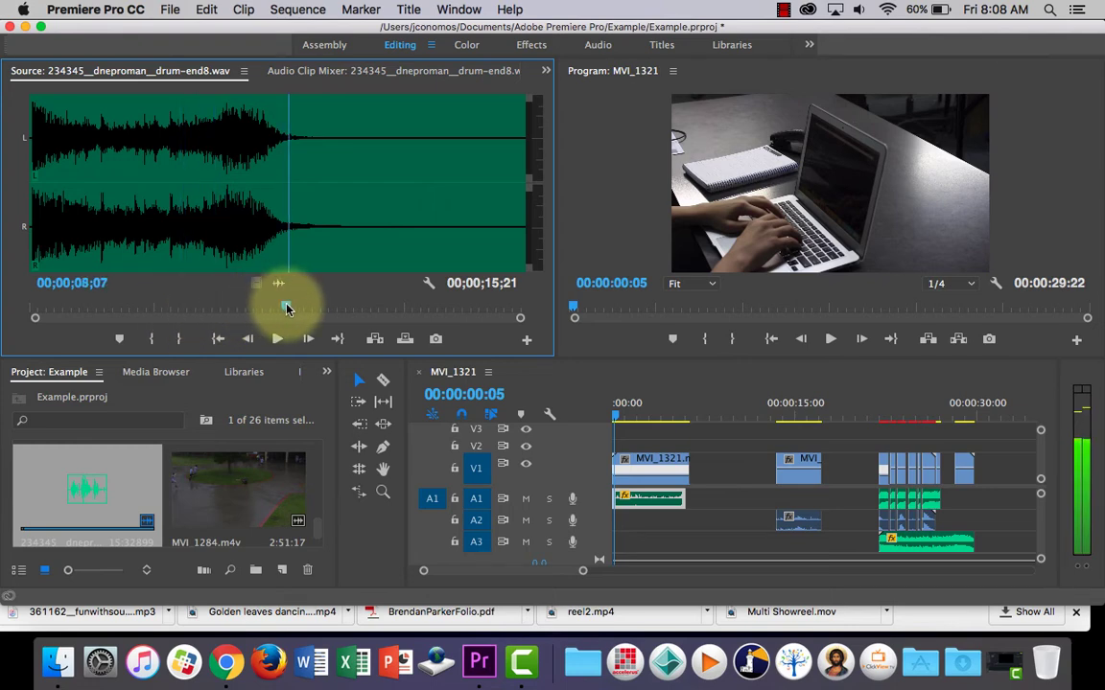
click(277, 338)
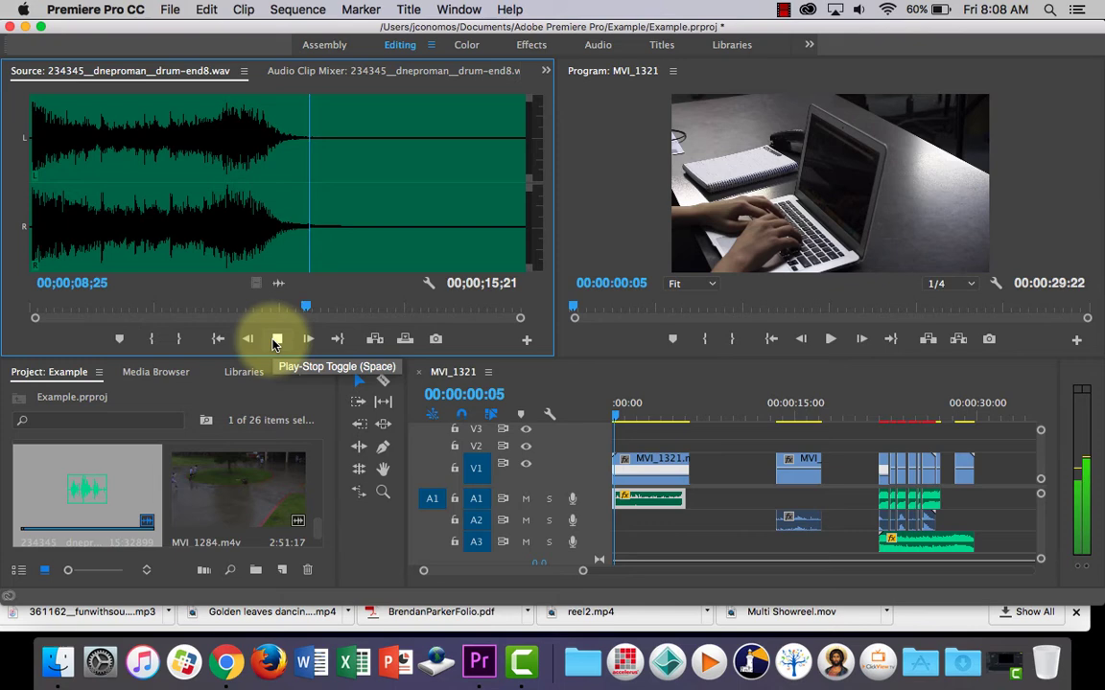
click(277, 339)
drag(316, 308, 309, 309)
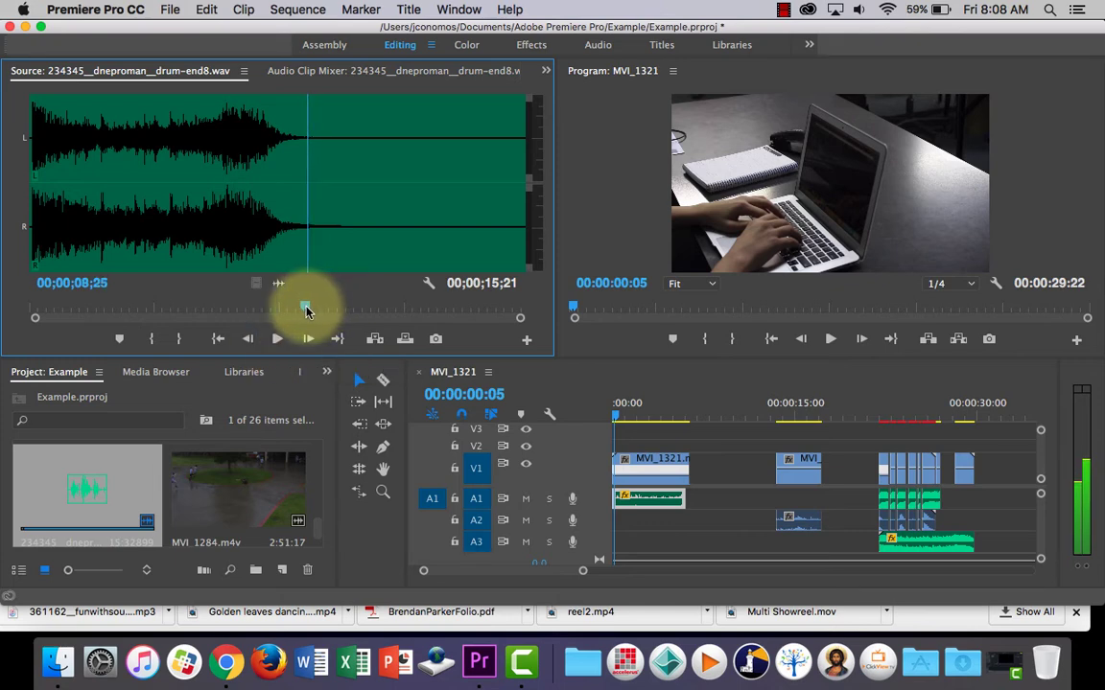
click(178, 339)
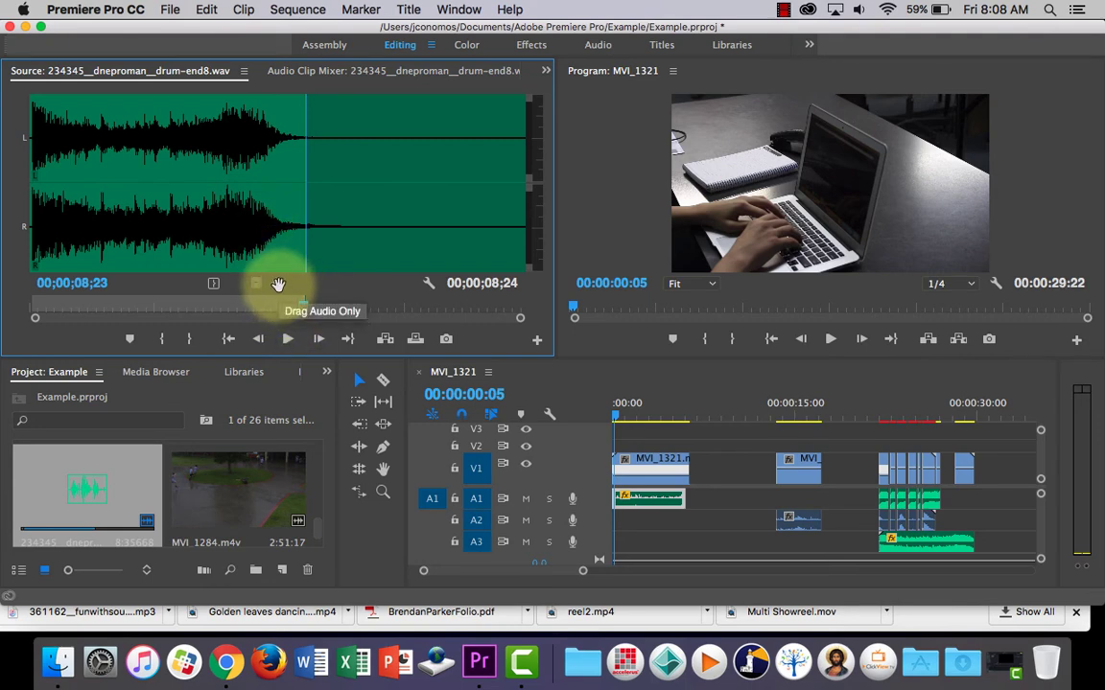
Drag only the trimmed drum-end8.wav audio onto track A3 at the sequence start.
drag(278, 288, 620, 550)
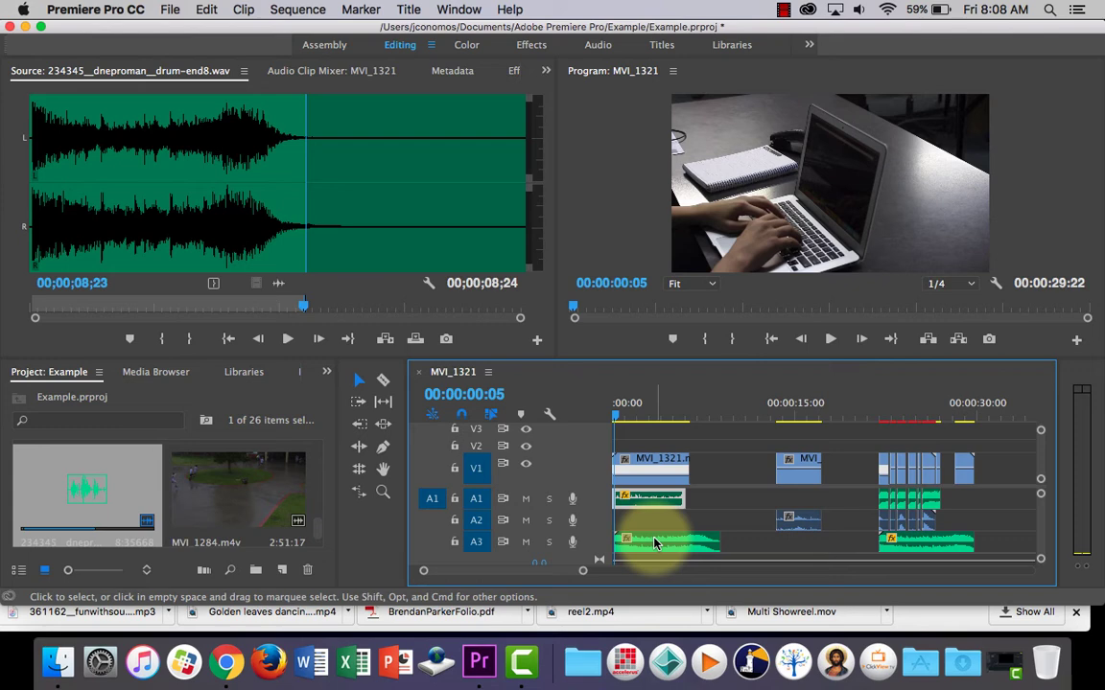
click(830, 341)
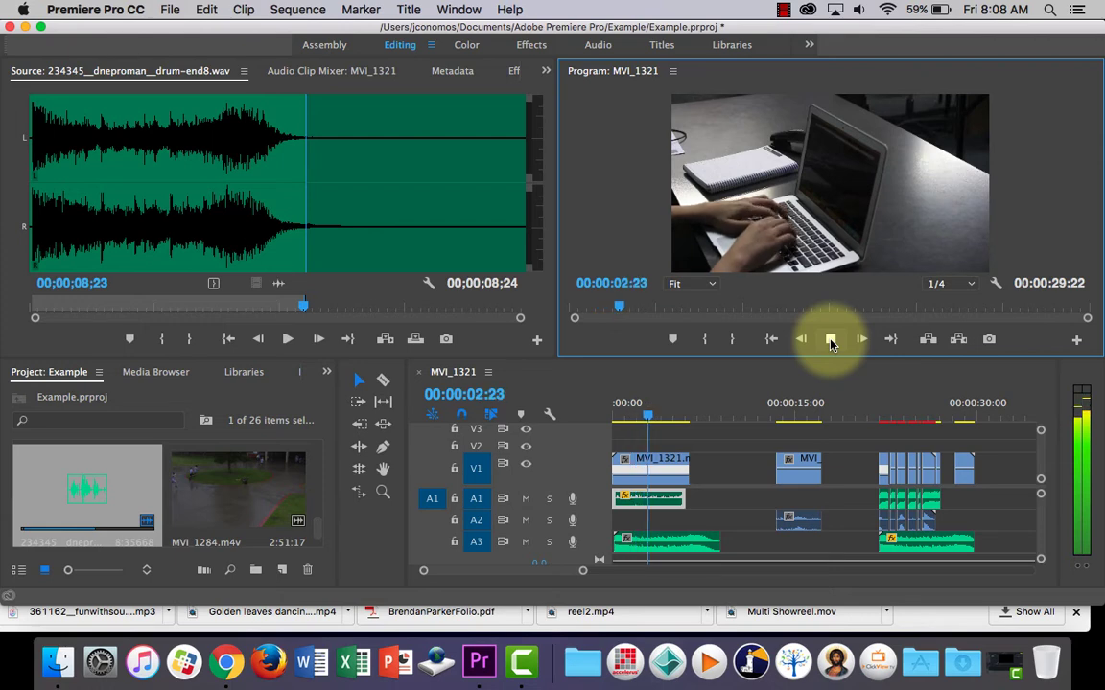
click(831, 340)
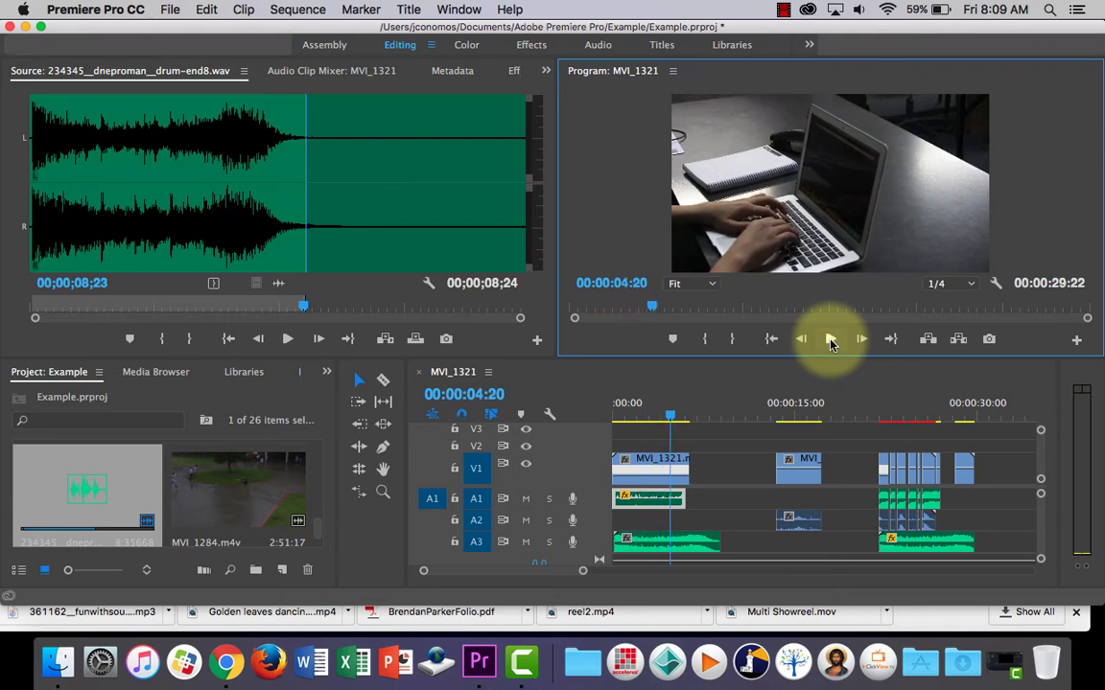
drag(666, 414, 592, 414)
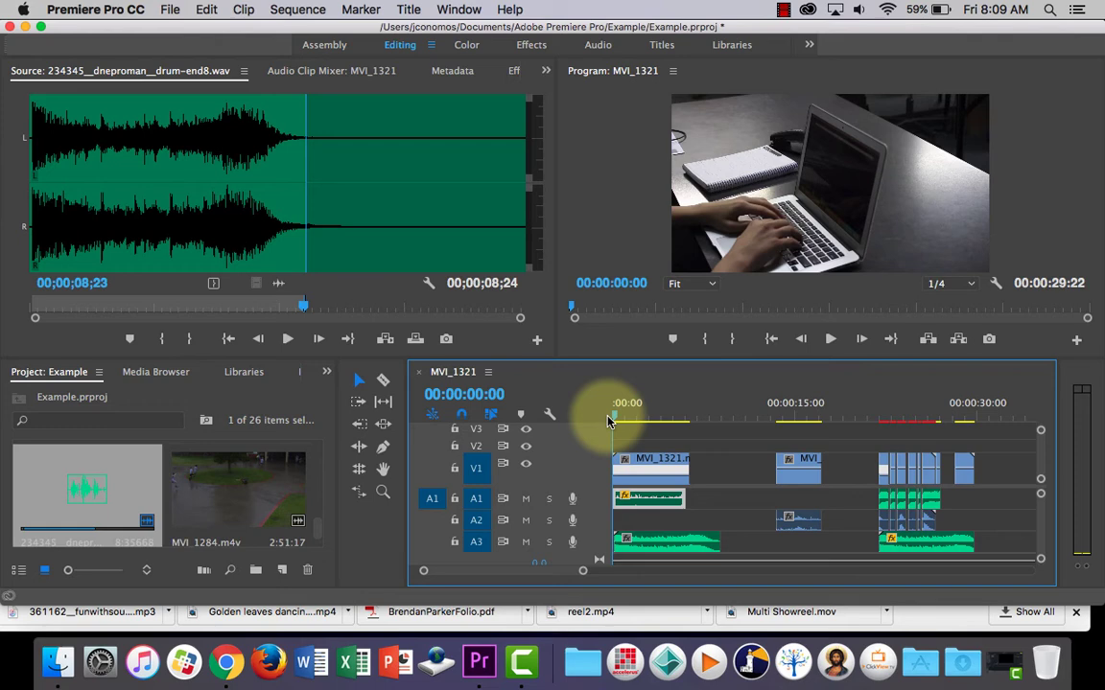
click(686, 545)
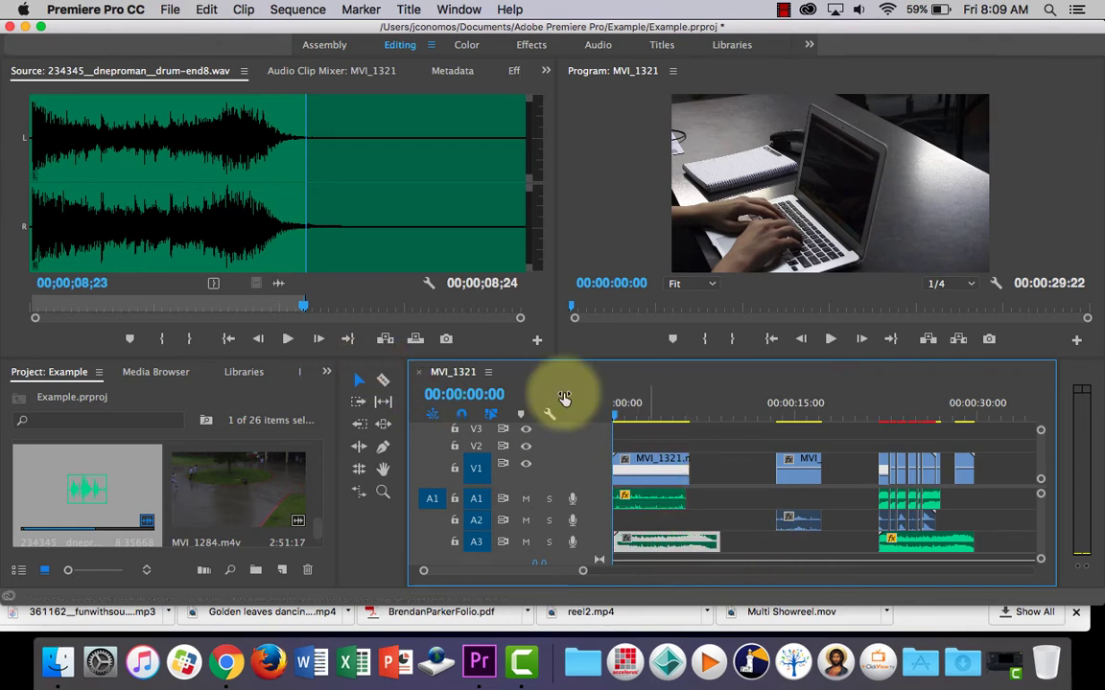
Lower the A3 drum clip's Volume Level to -28.3 dB in Effect Controls.
click(543, 76)
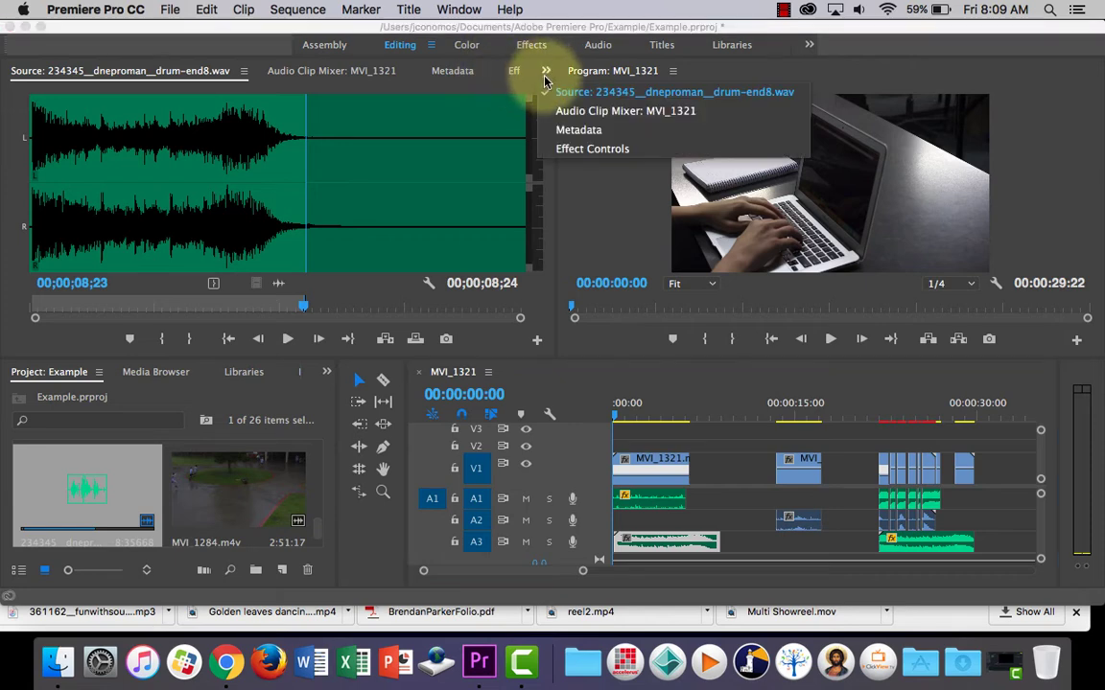
click(574, 148)
click(671, 523)
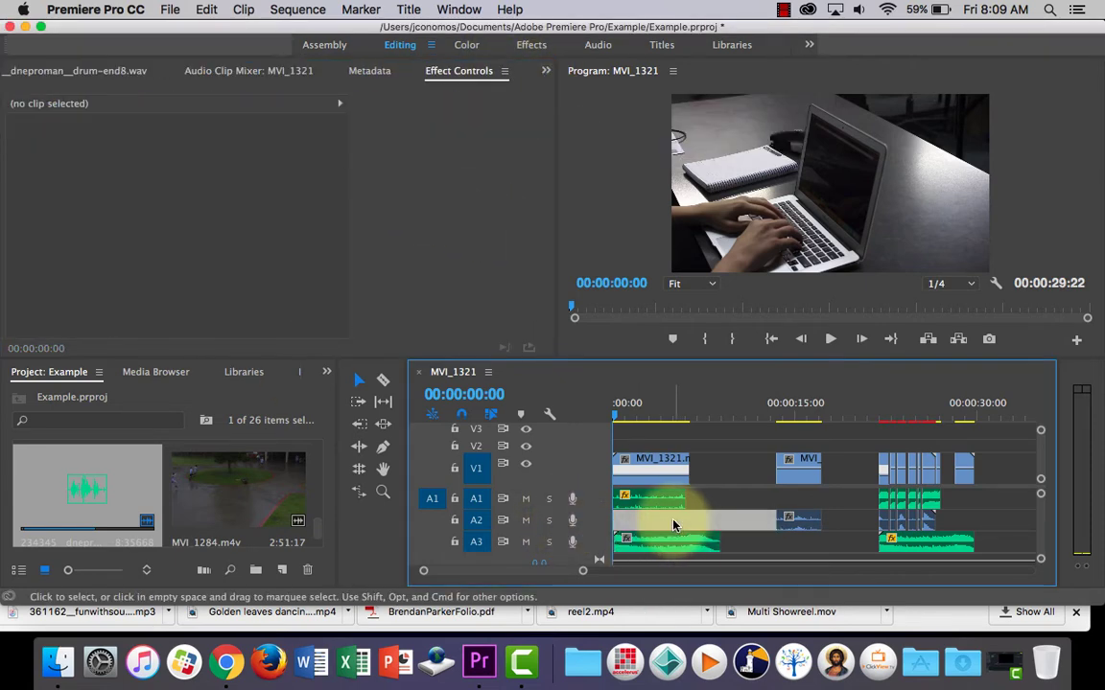
click(678, 540)
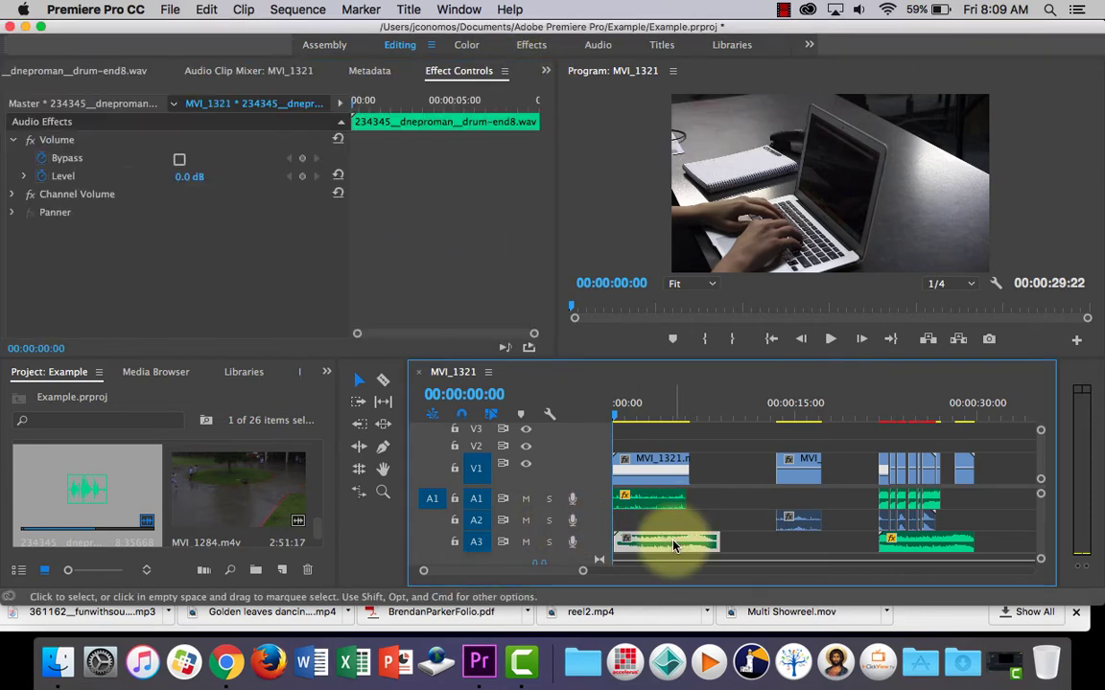
click(24, 177)
drag(267, 219, 190, 219)
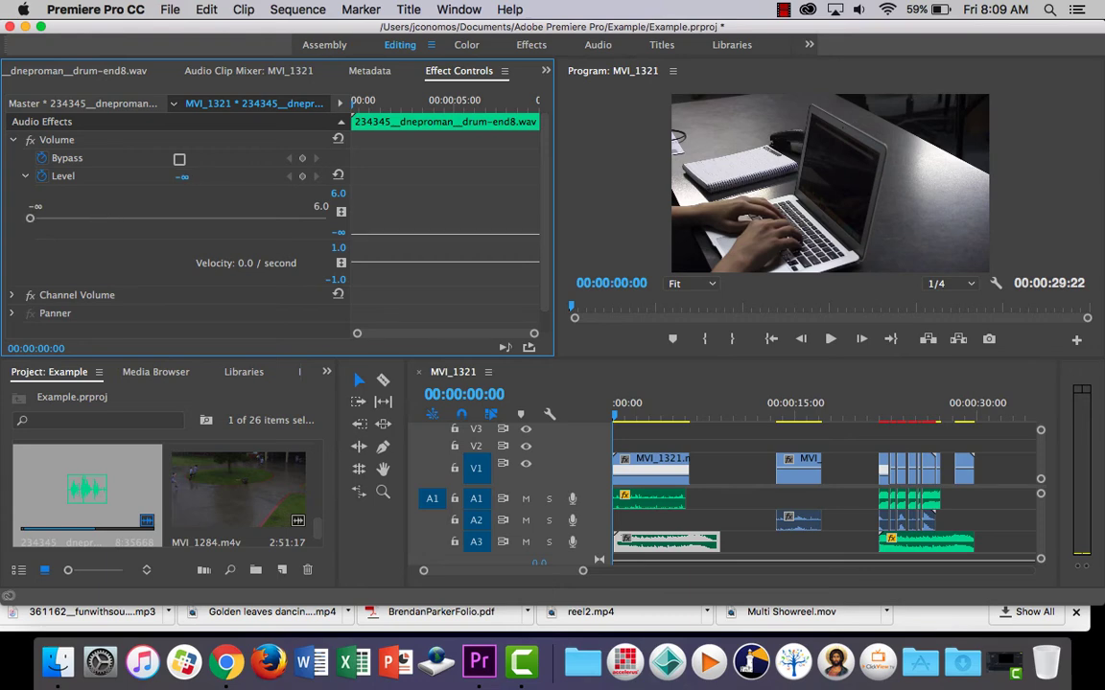
Preview the mix and trim the drum clip's end to finish with the first video clip.
click(830, 339)
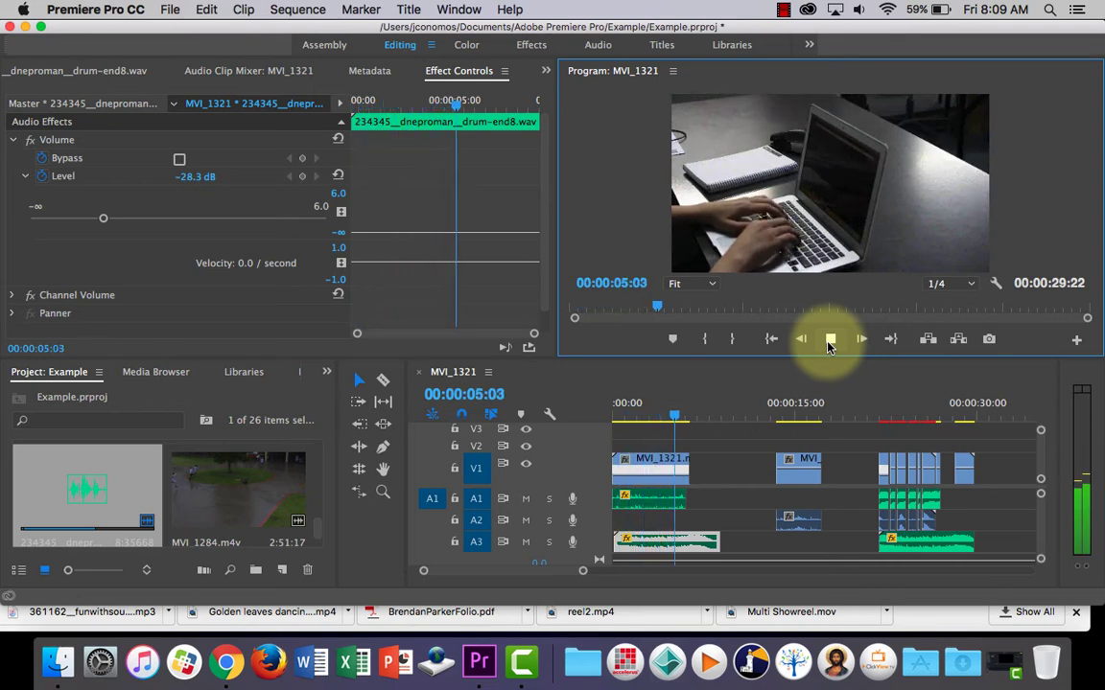
click(830, 340)
drag(680, 415, 616, 417)
click(832, 340)
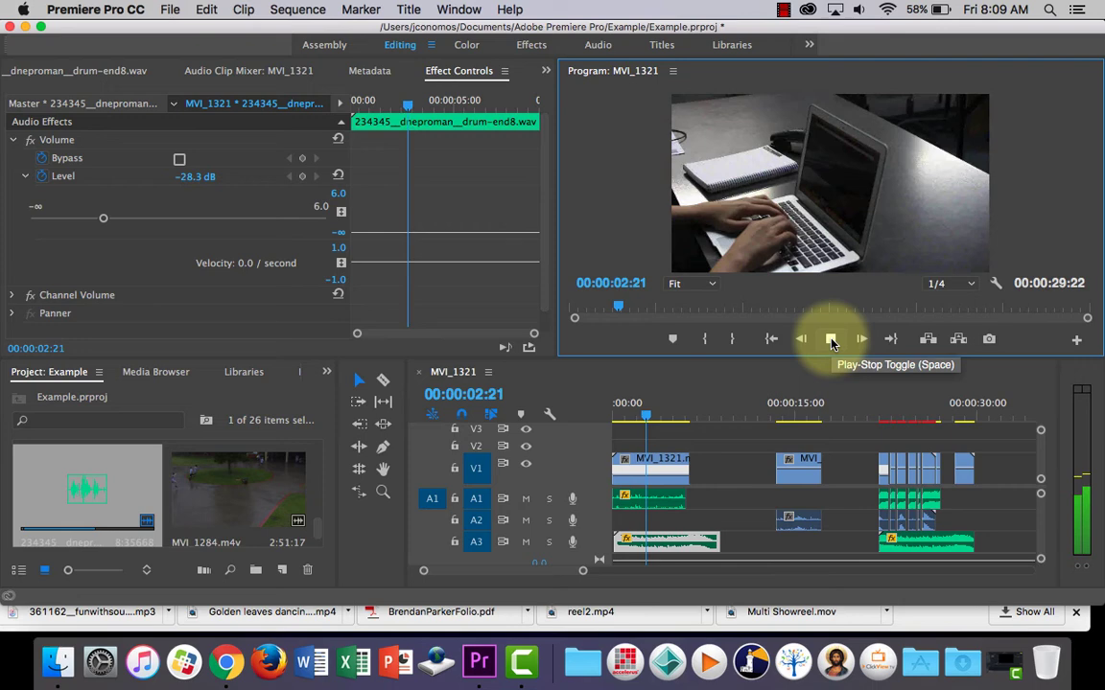
click(831, 341)
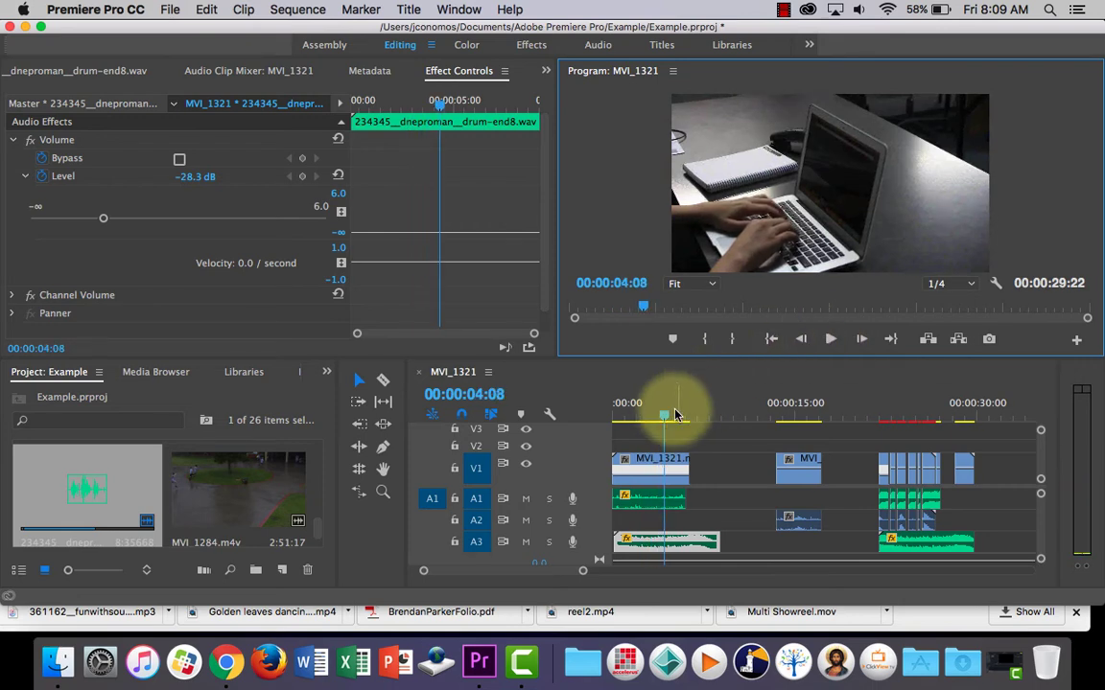
drag(731, 549, 688, 542)
drag(661, 417, 613, 419)
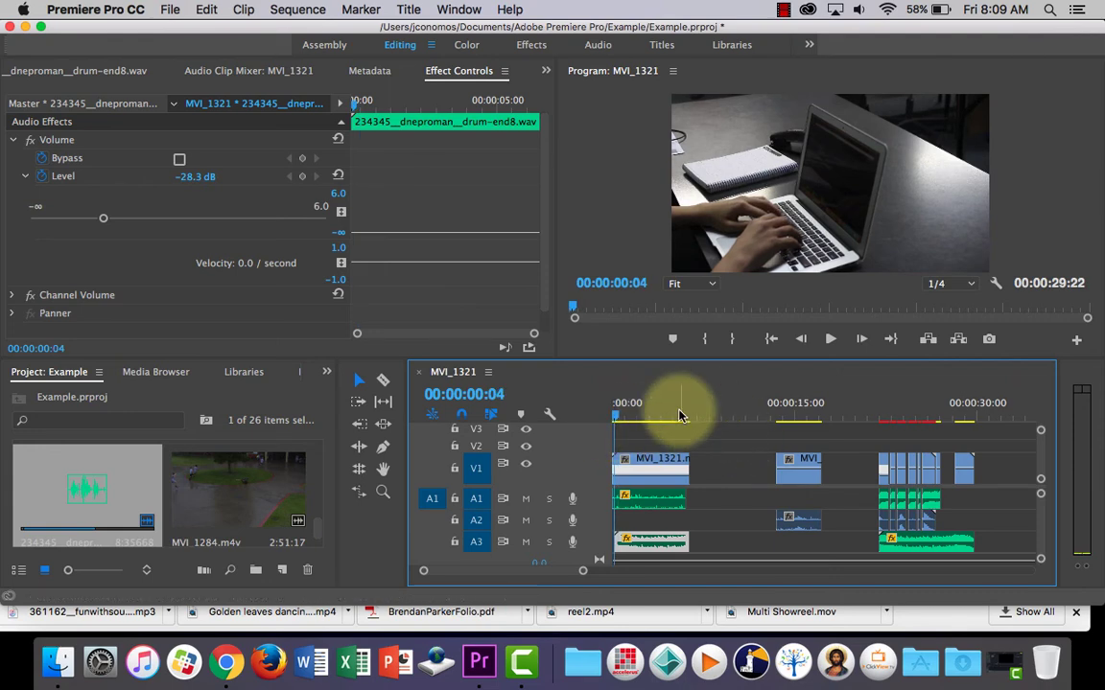
Add drum clip Level keyframes at 00:00:01:19 and 00:00:03:18.
click(714, 543)
click(666, 542)
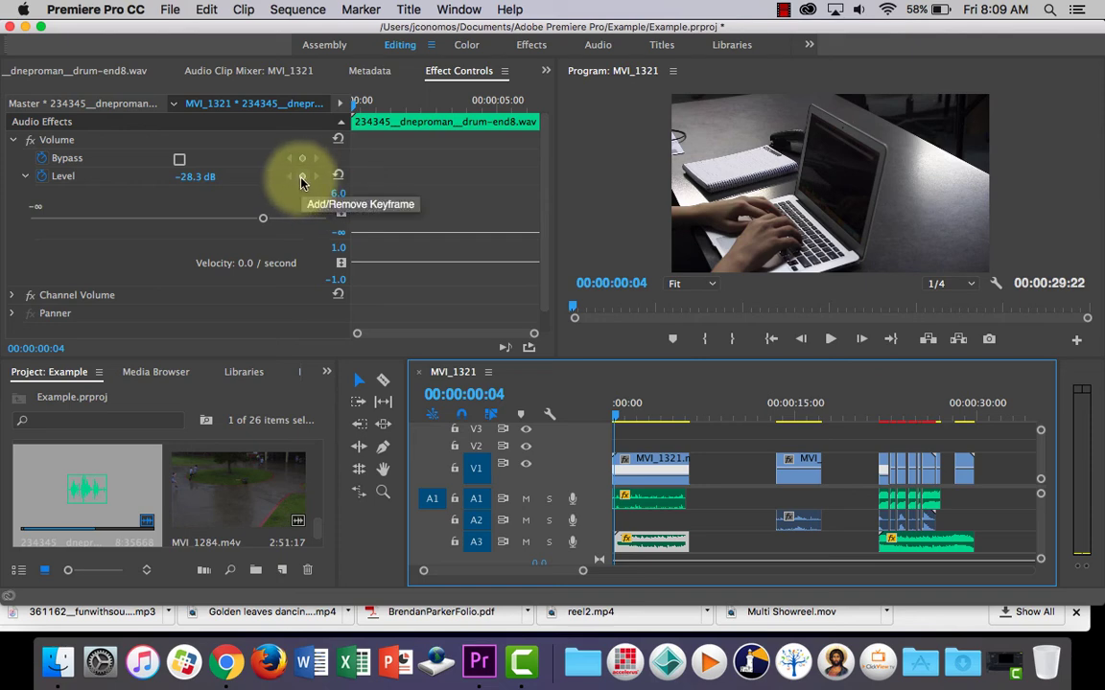
drag(380, 102, 403, 113)
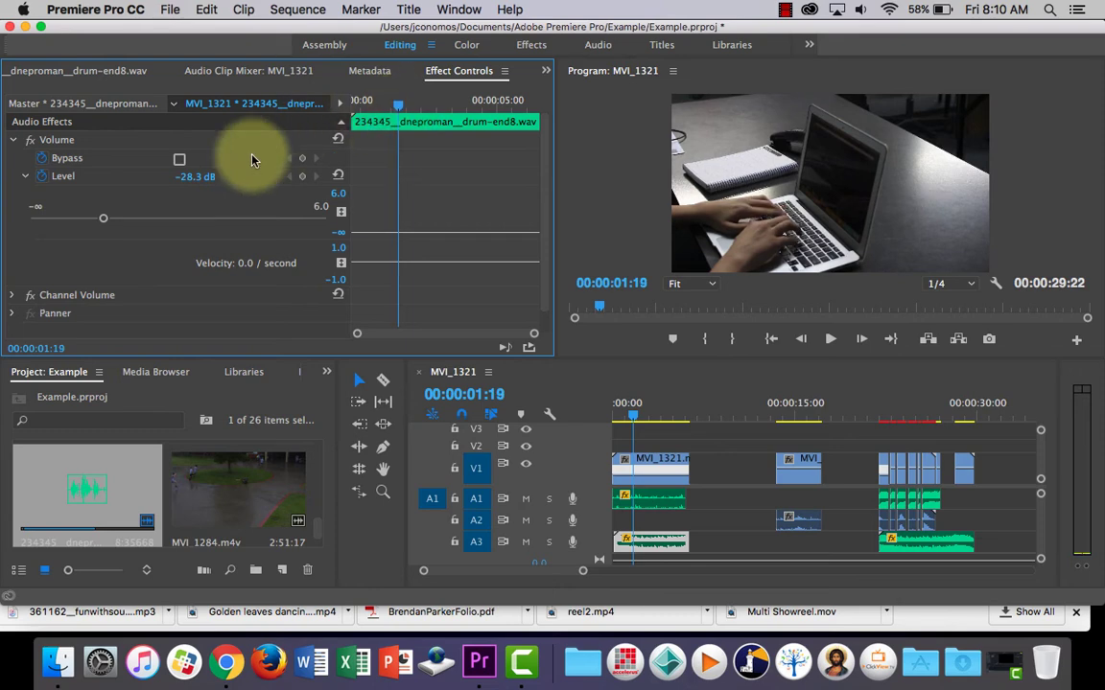
click(302, 181)
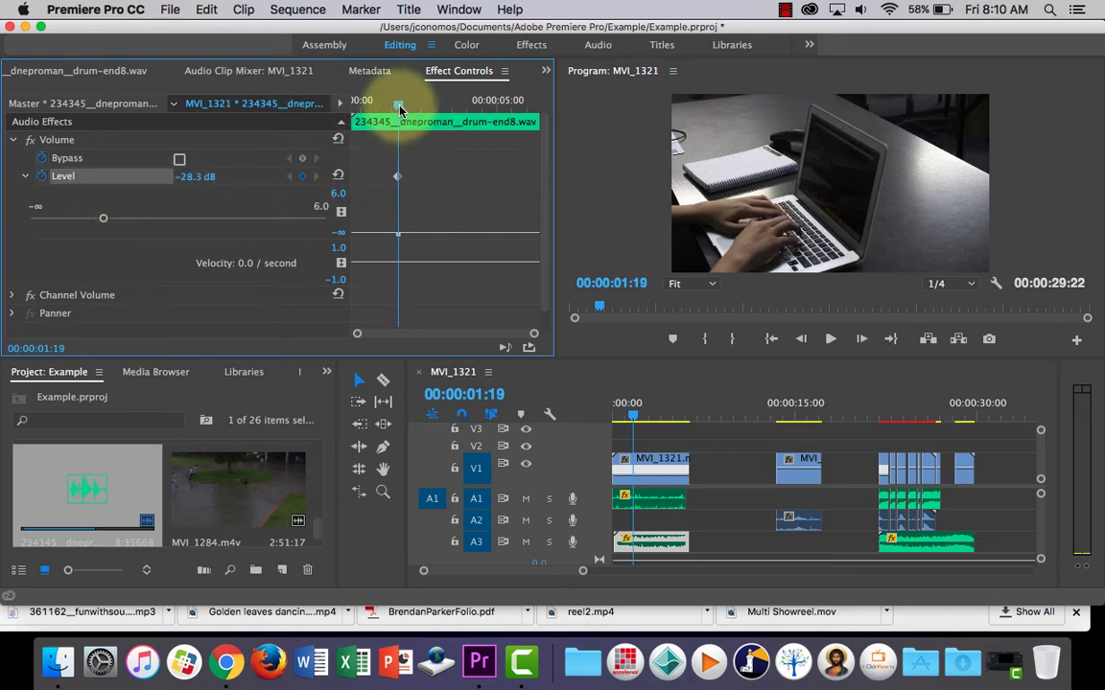
drag(399, 108, 459, 113)
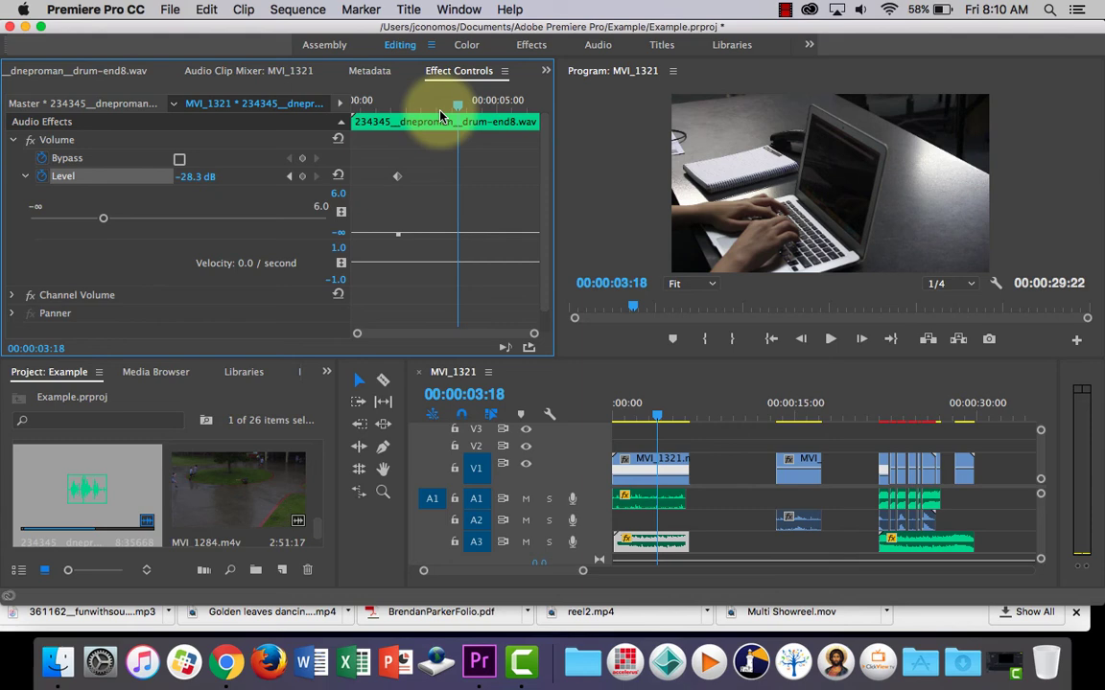
click(302, 176)
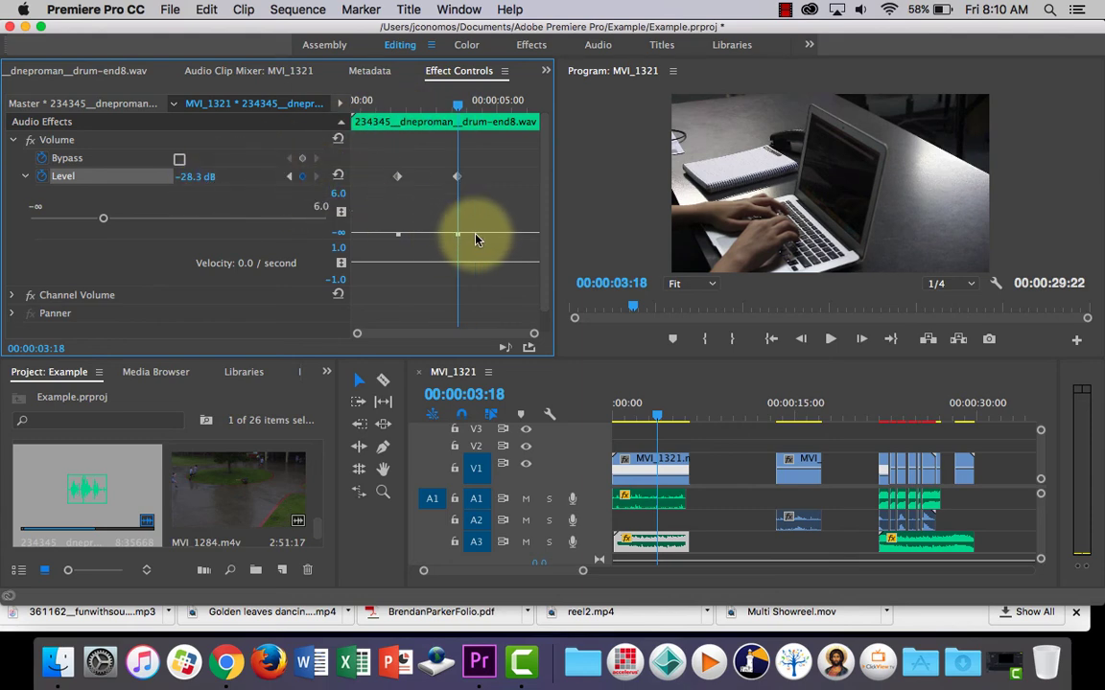
Raise the 03:18 keyframe to 0.0 dB and play back the volume ramp.
drag(488, 239, 489, 218)
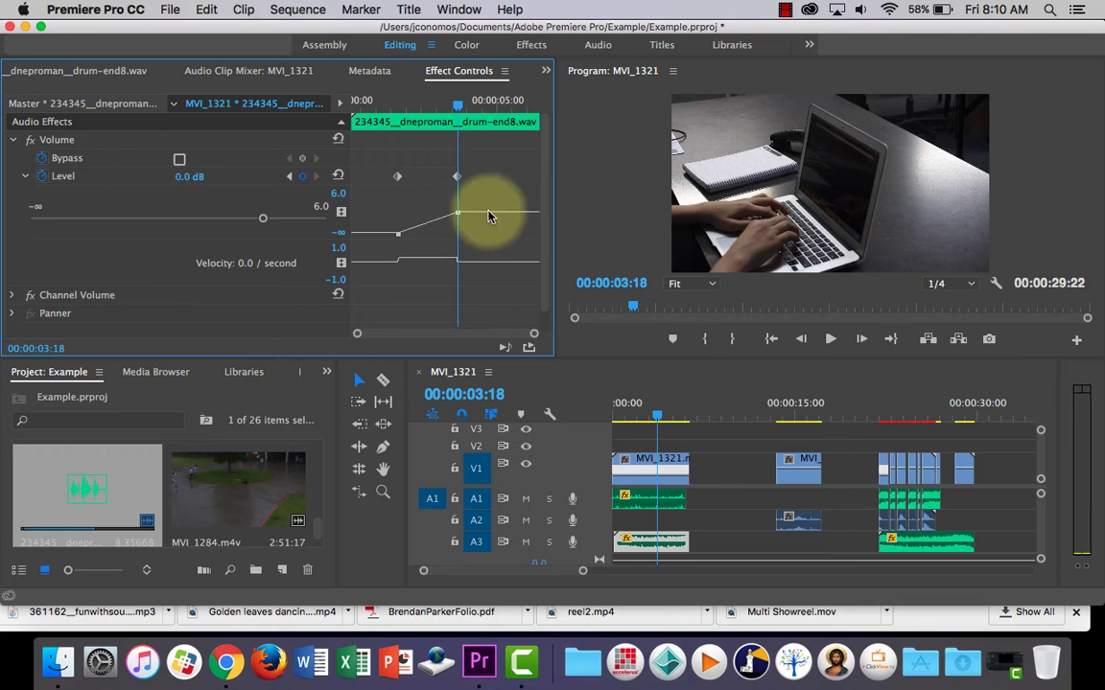
drag(458, 112, 366, 124)
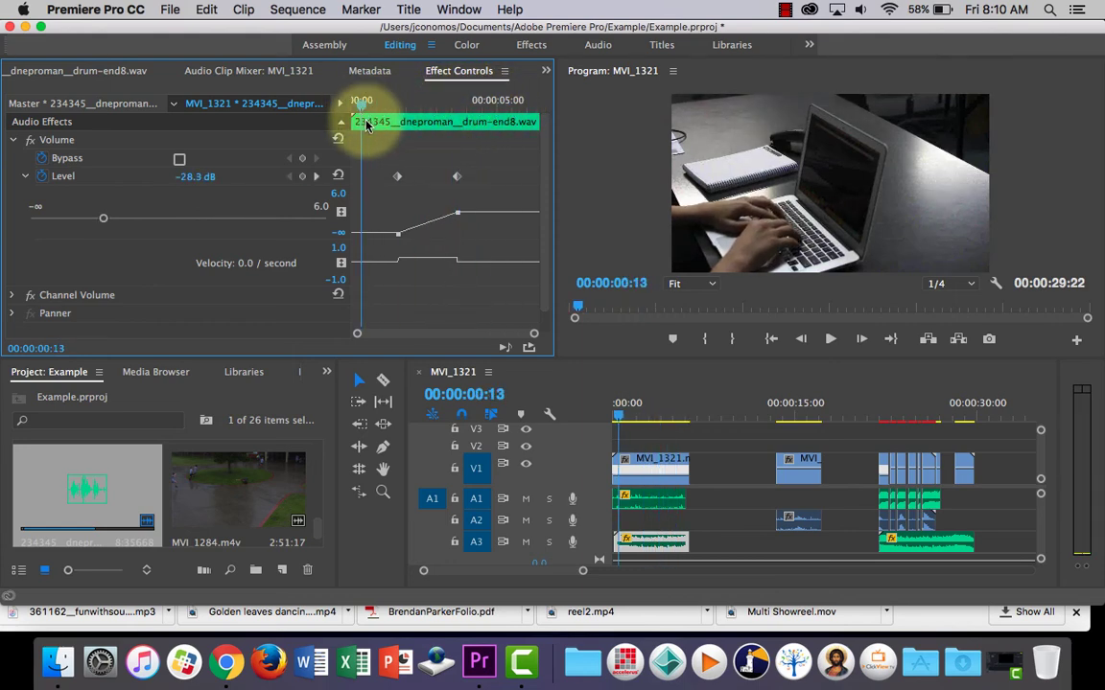
click(829, 342)
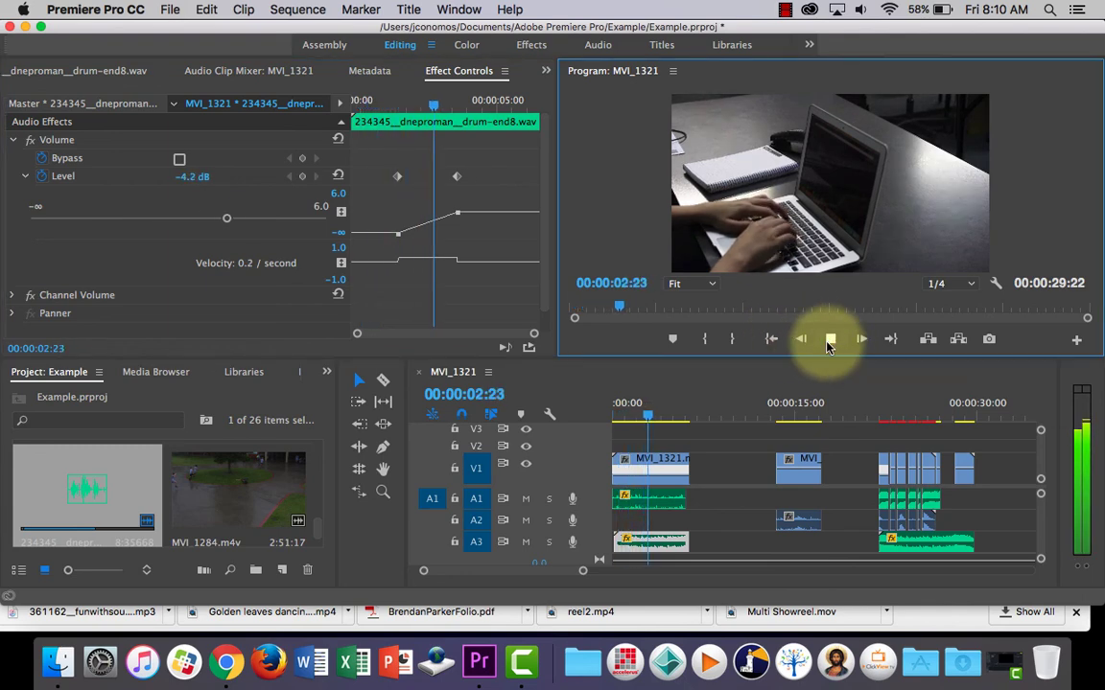
Add a Level keyframe at 00:00:05:11 on the drum clip, kept at 0.0 dB.
click(830, 341)
mouse_move(482, 107)
mouse_down()
mouse_move(485, 117)
mouse_move(443, 109)
mouse_move(495, 112)
mouse_up()
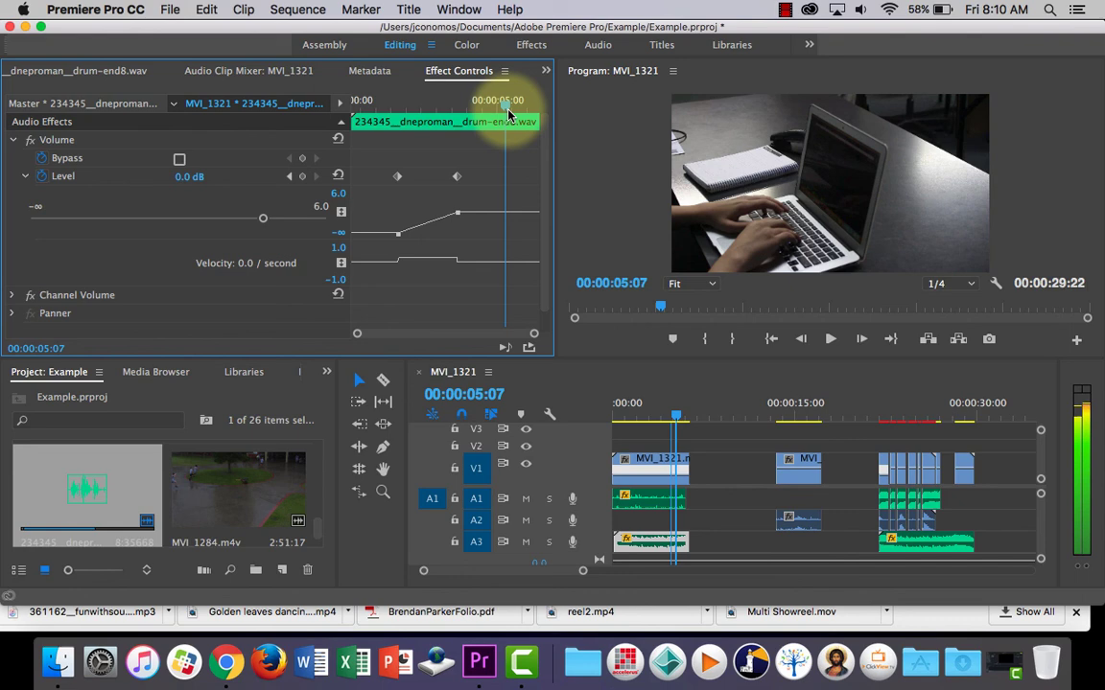
click(510, 113)
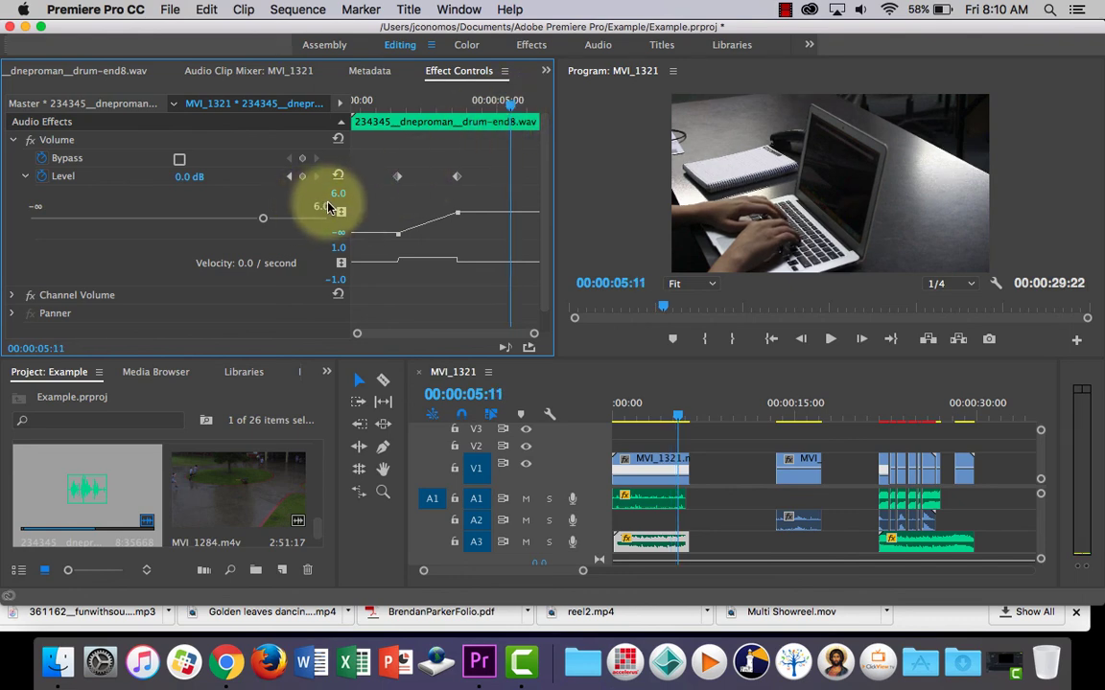
click(302, 177)
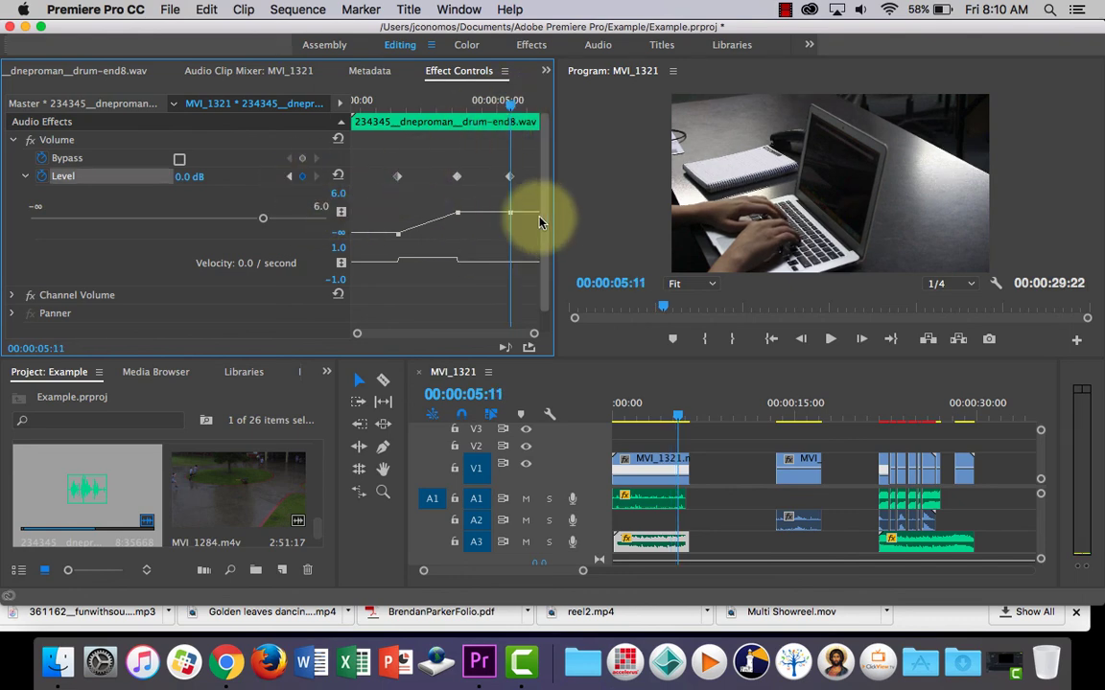
drag(509, 212, 509, 216)
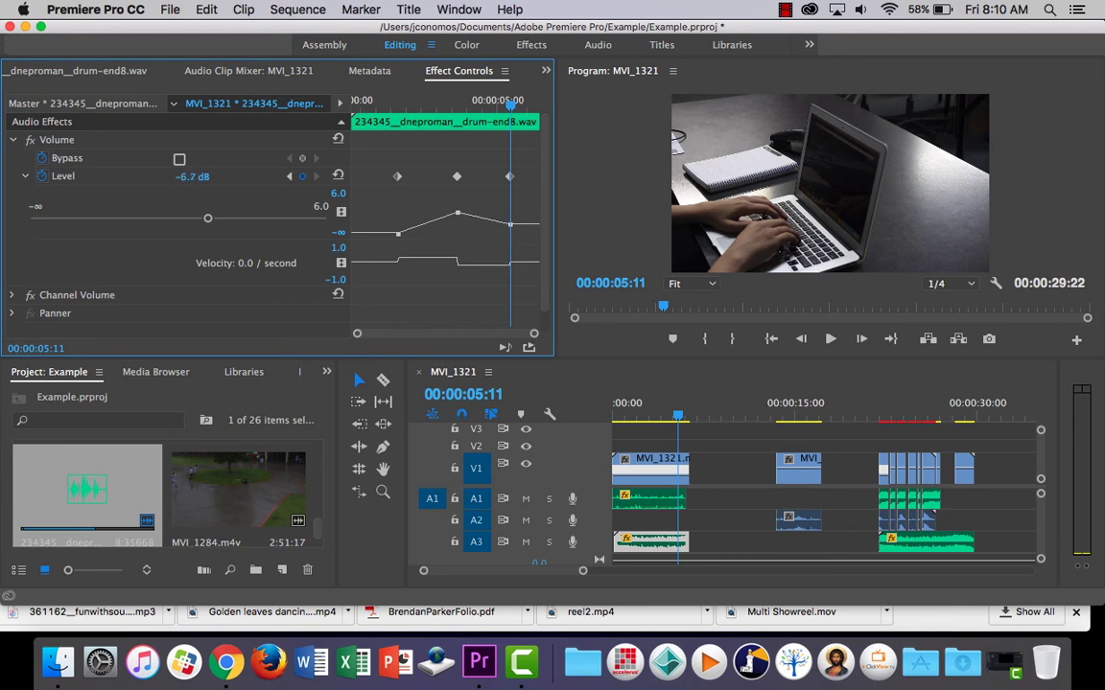
drag(509, 214, 509, 222)
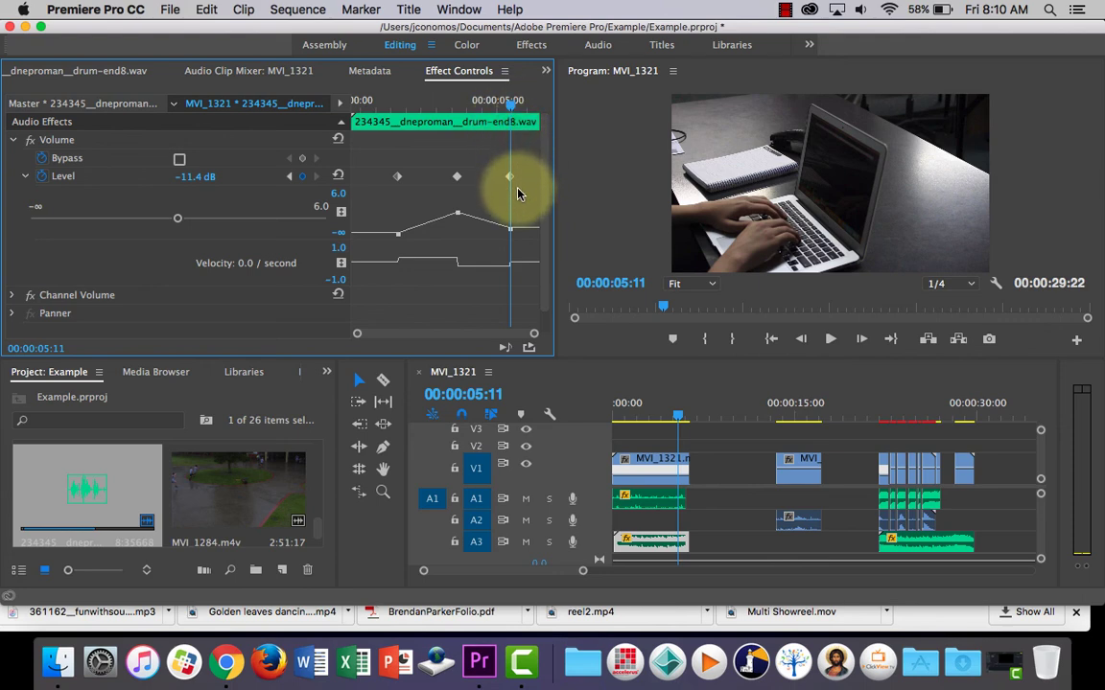
key(super+z)
Add an end-of-clip keyframe at -18.8 dB, then play back the fade from 00:00:02:18.
drag(512, 107, 537, 108)
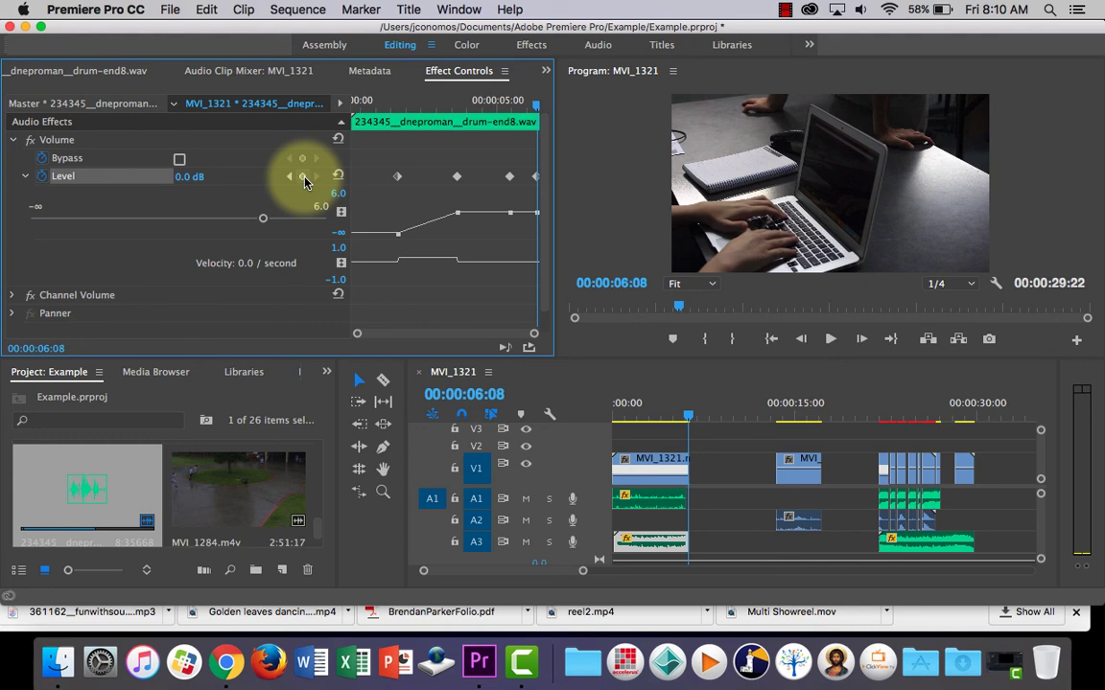
drag(533, 211, 533, 217)
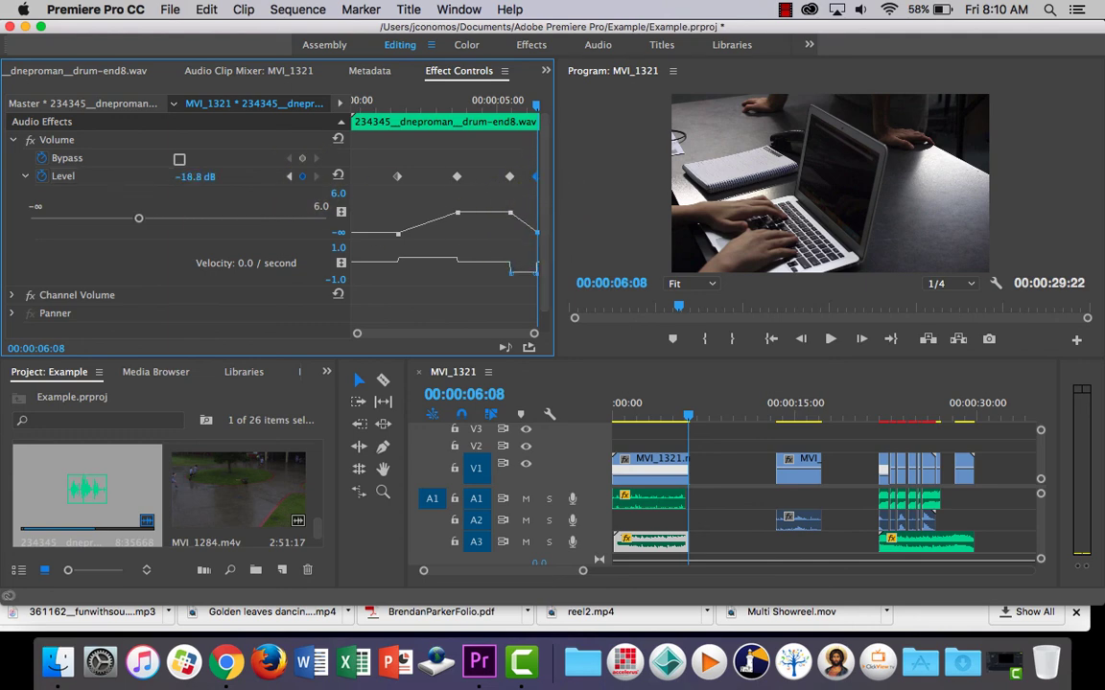
click(360, 142)
click(432, 105)
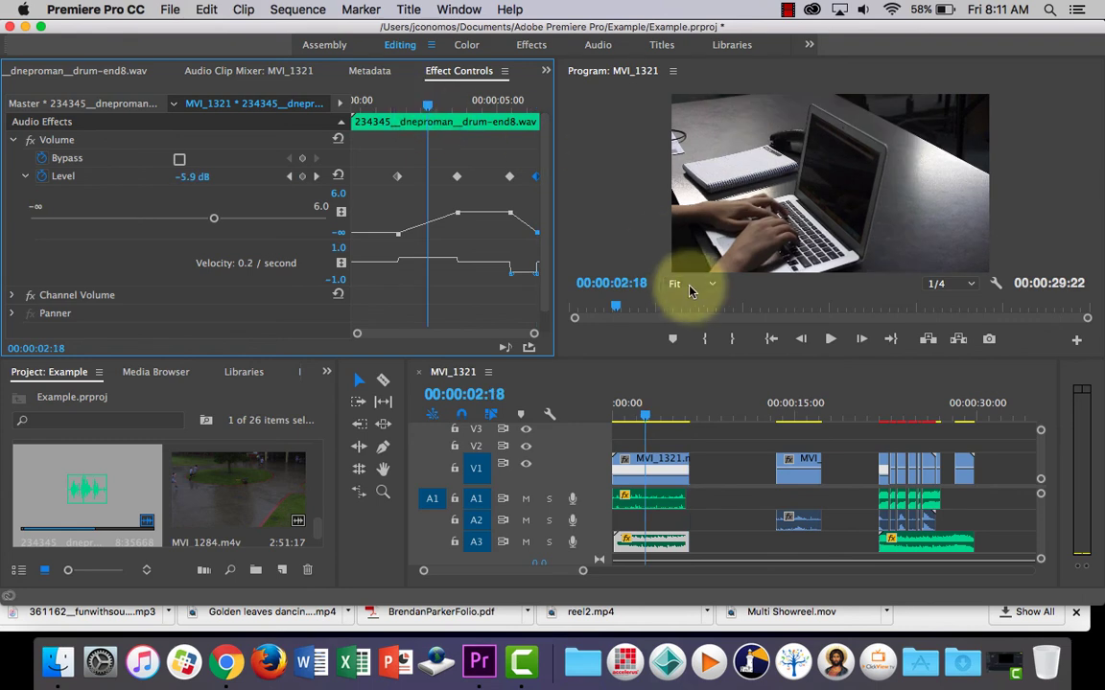
click(830, 339)
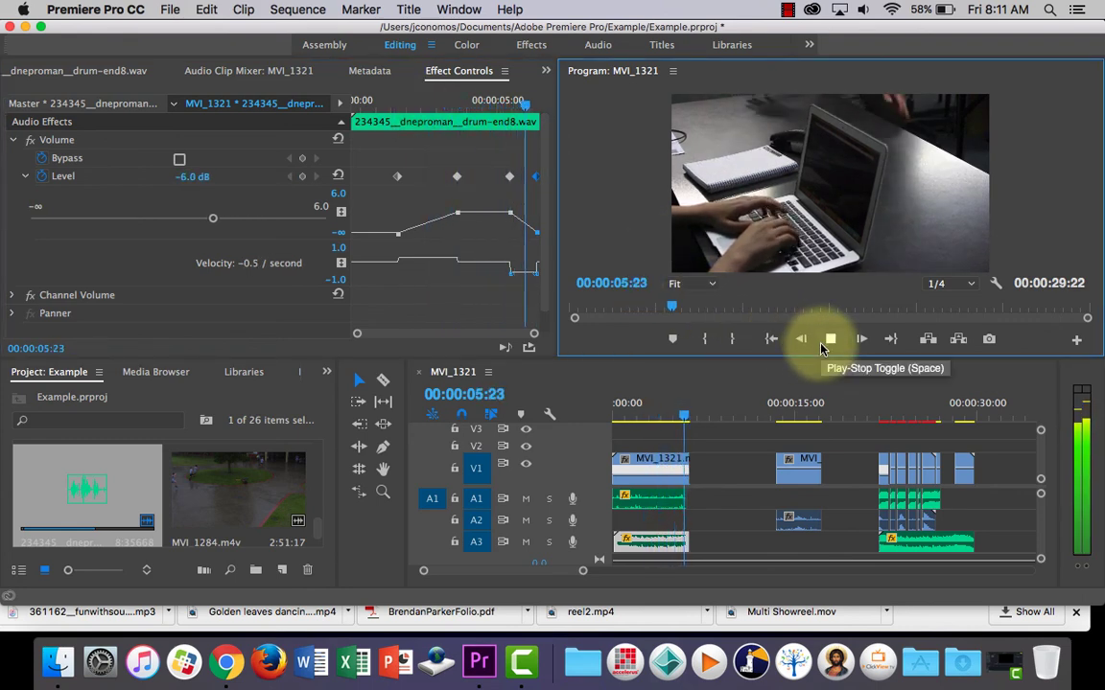
click(822, 341)
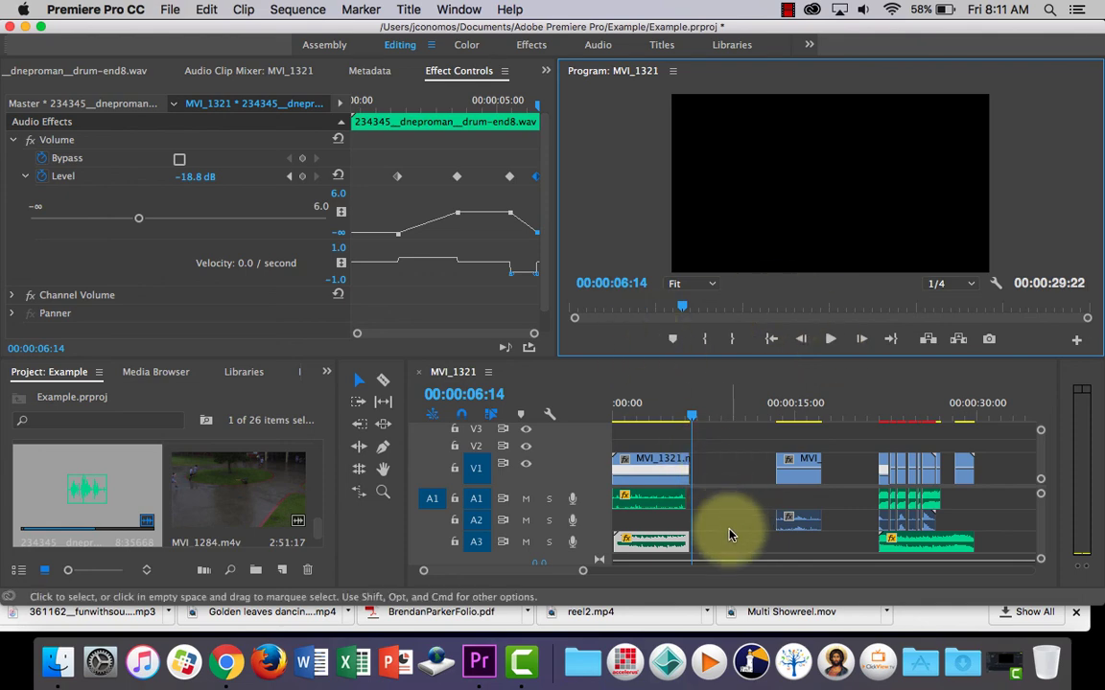